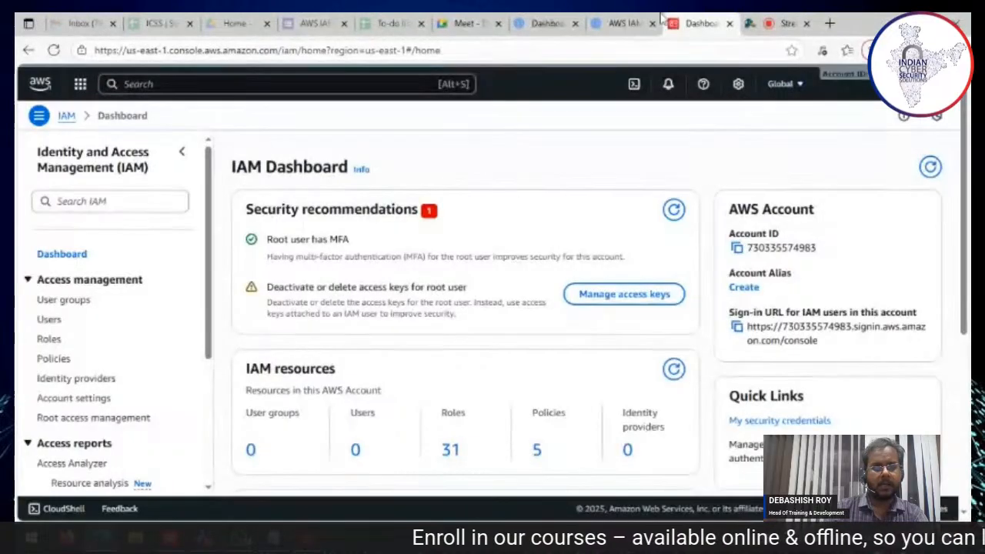
Browse the IAM Users, Roles and Policies pages, ending back on the empty Users list.
left_click(48, 320)
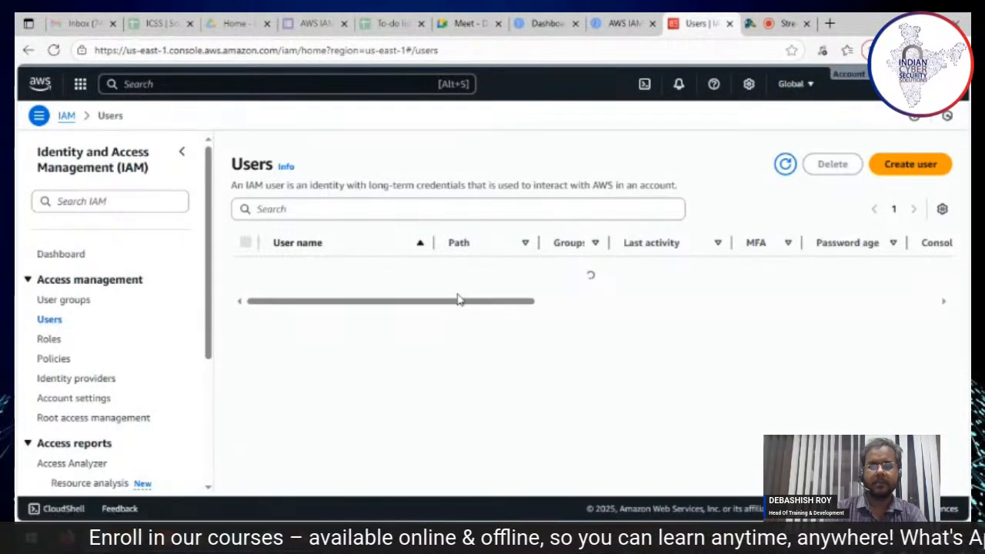
left_click(51, 341)
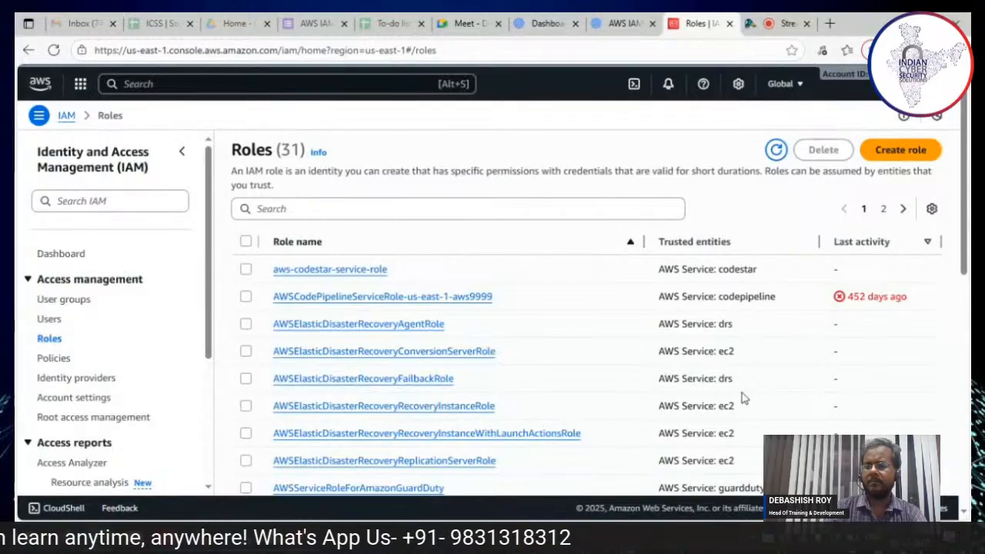
scroll(742, 394, "down", 6)
scroll(756, 367, "up", 6)
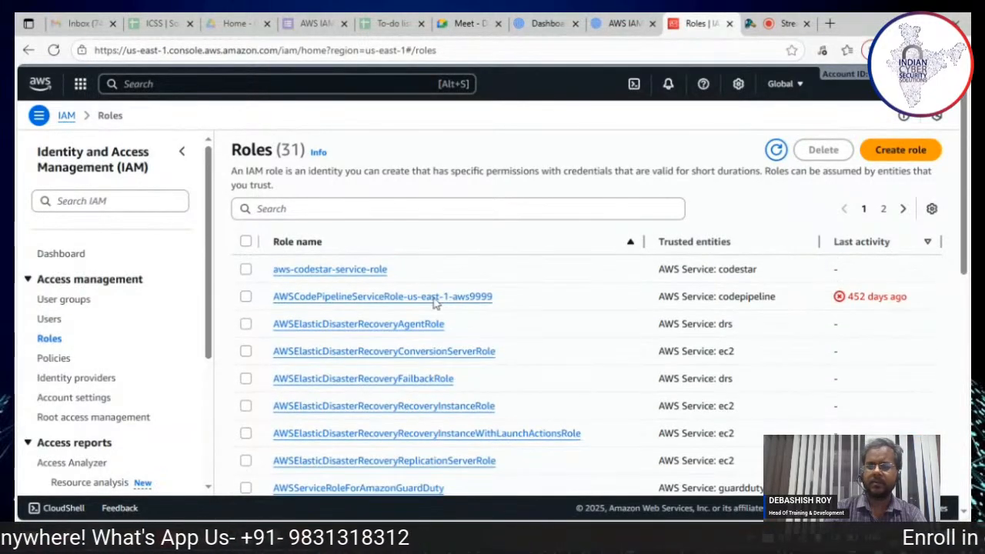
left_click(59, 361)
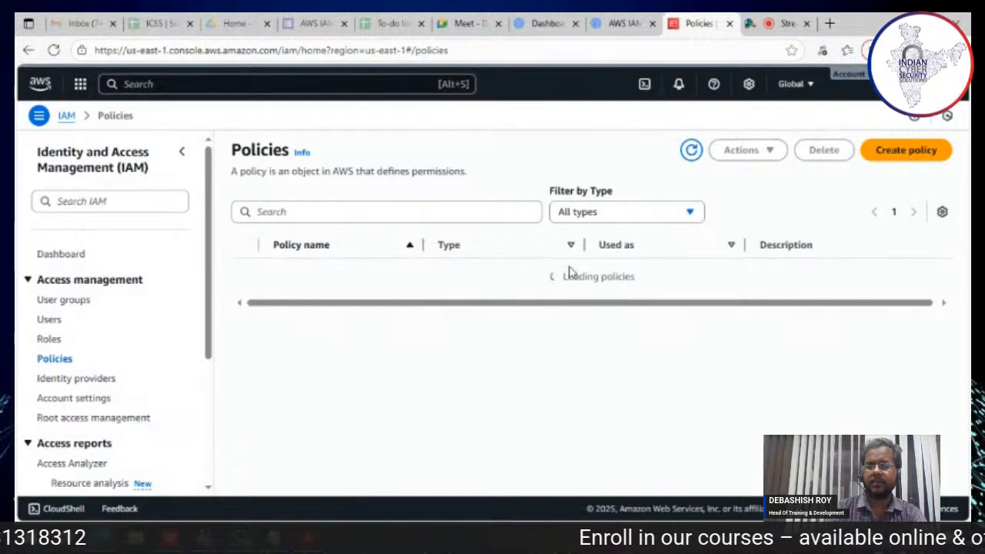
scroll(557, 352, "down", 3)
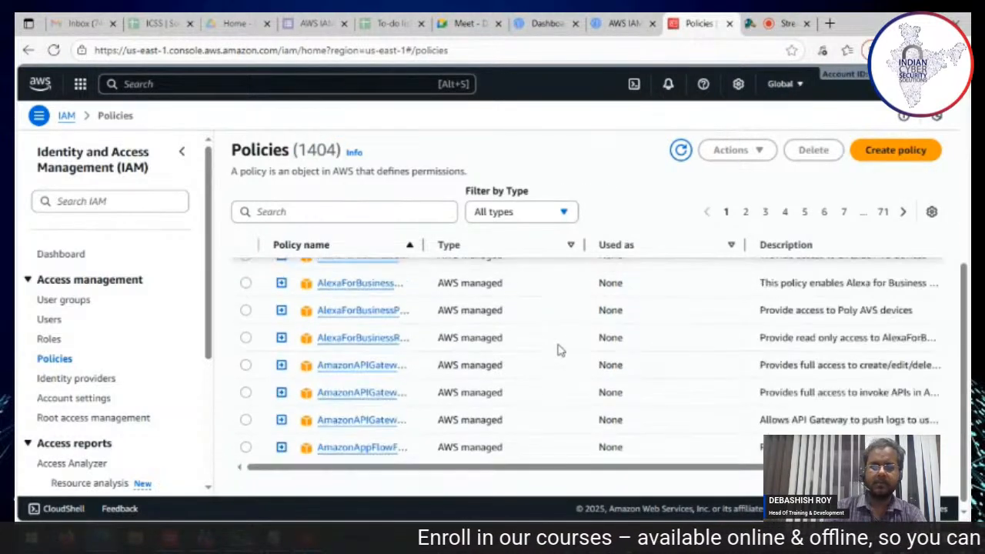
scroll(878, 414, "up", 3)
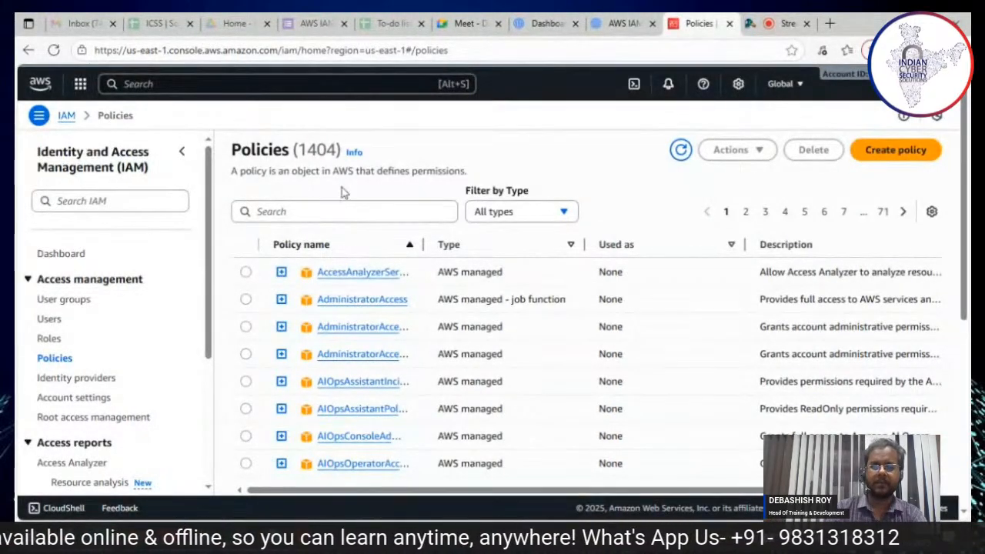
left_click(51, 323)
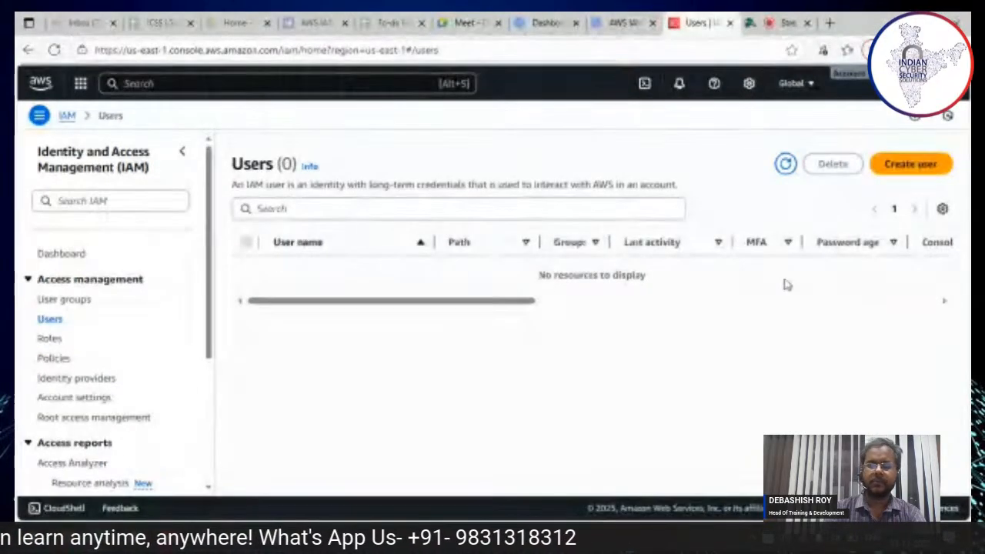
Start a new IAM user named icss1234 with console access enabled.
left_click(906, 171)
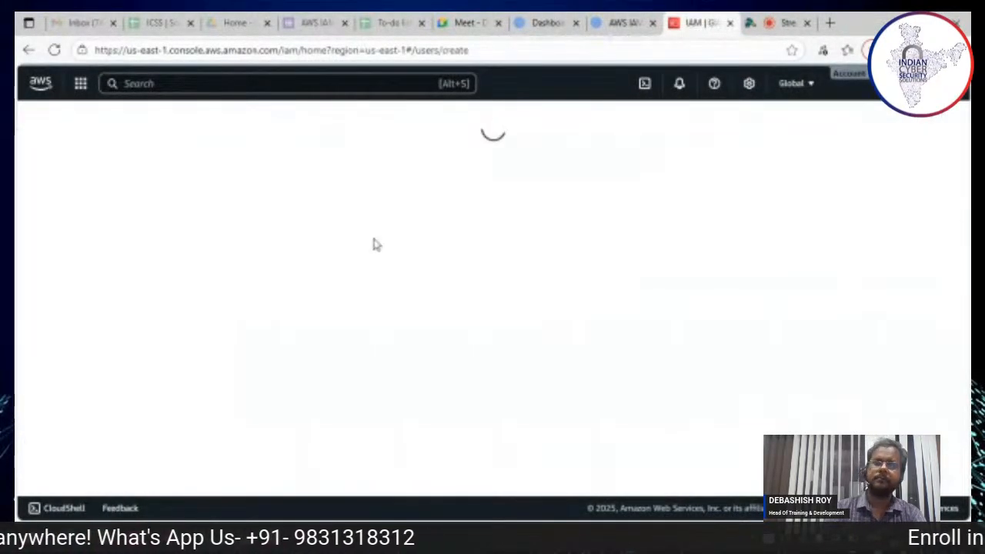
left_click(362, 263)
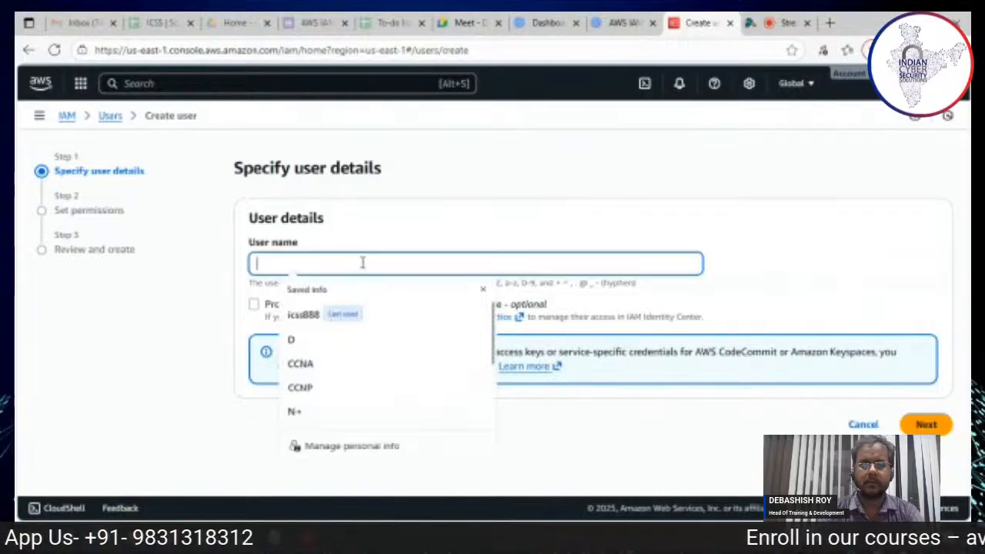
type("icss")
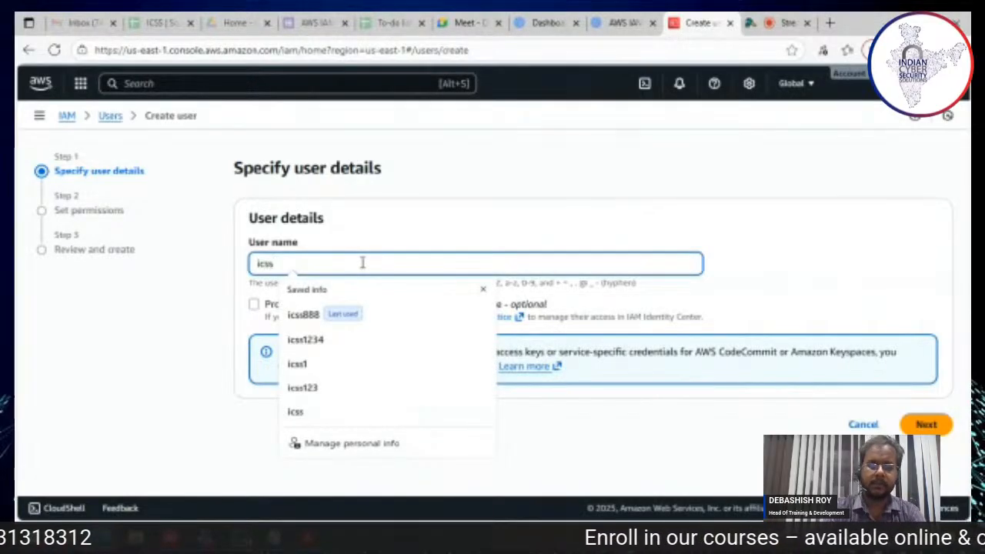
type("1234")
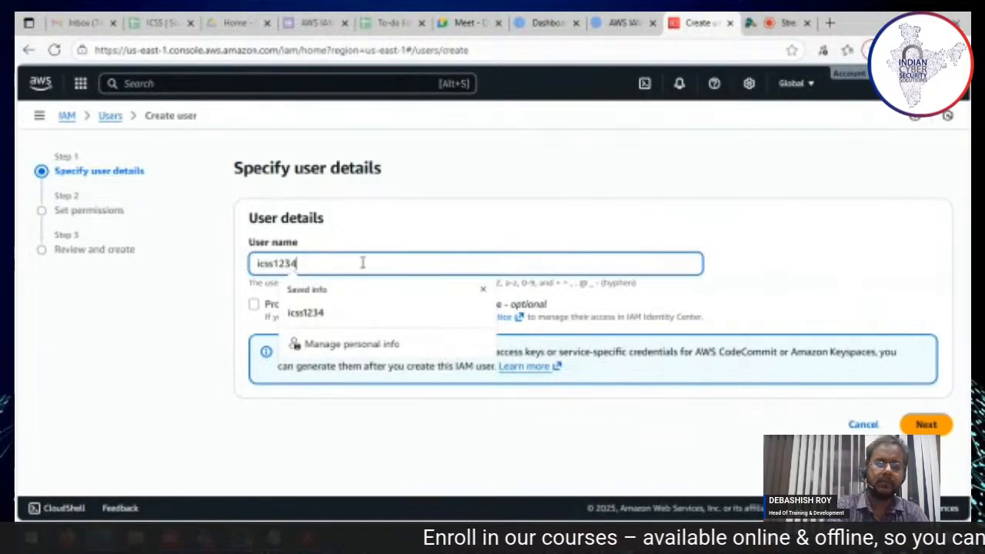
left_click(401, 245)
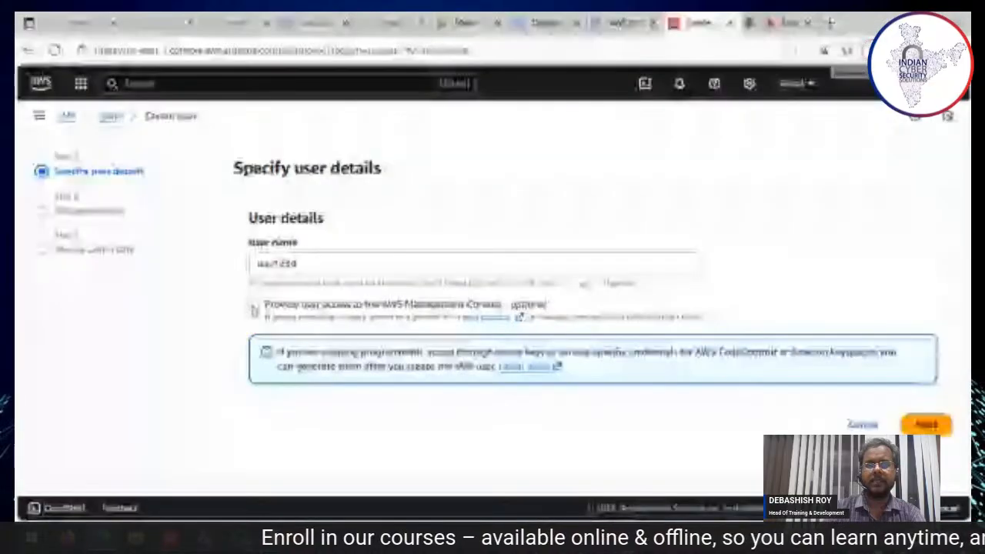
left_click(581, 303)
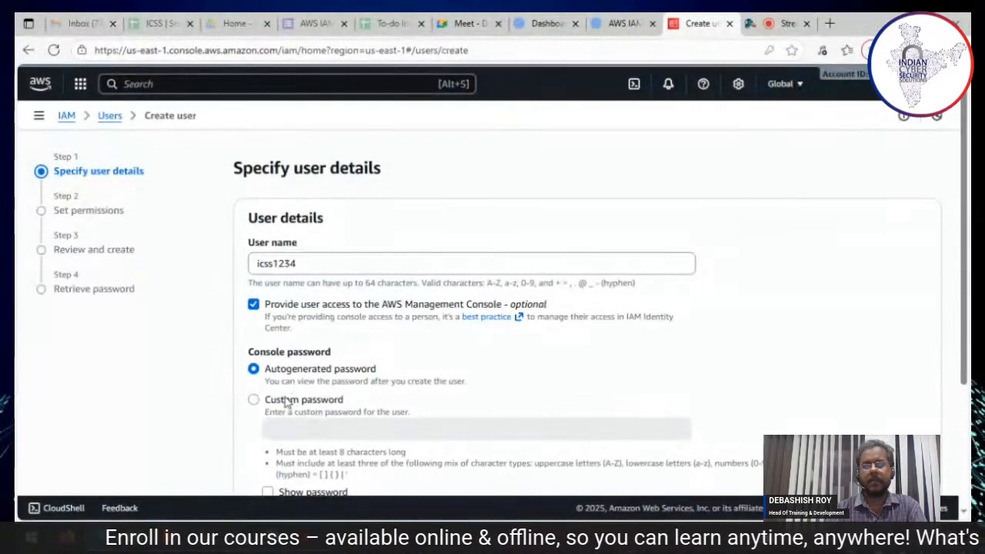
Give the user a custom password without requiring a reset at next sign-in.
left_click(254, 400)
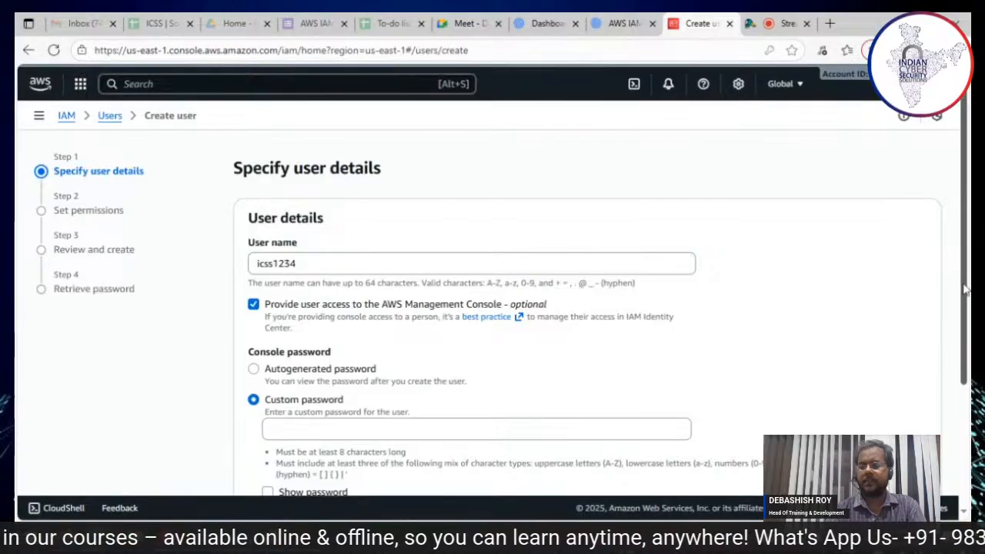
scroll(400, 361, "down", 1)
left_click(400, 364)
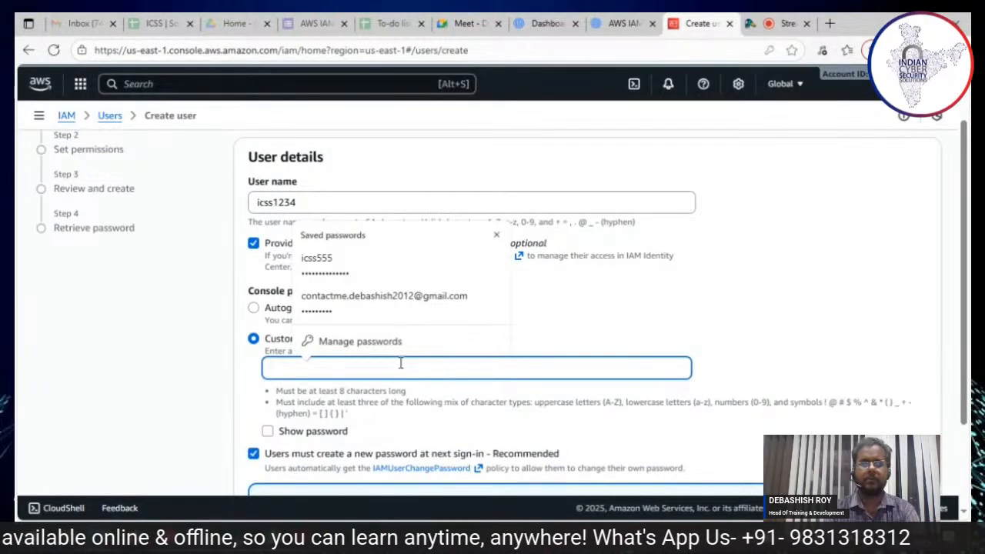
type("•••••")
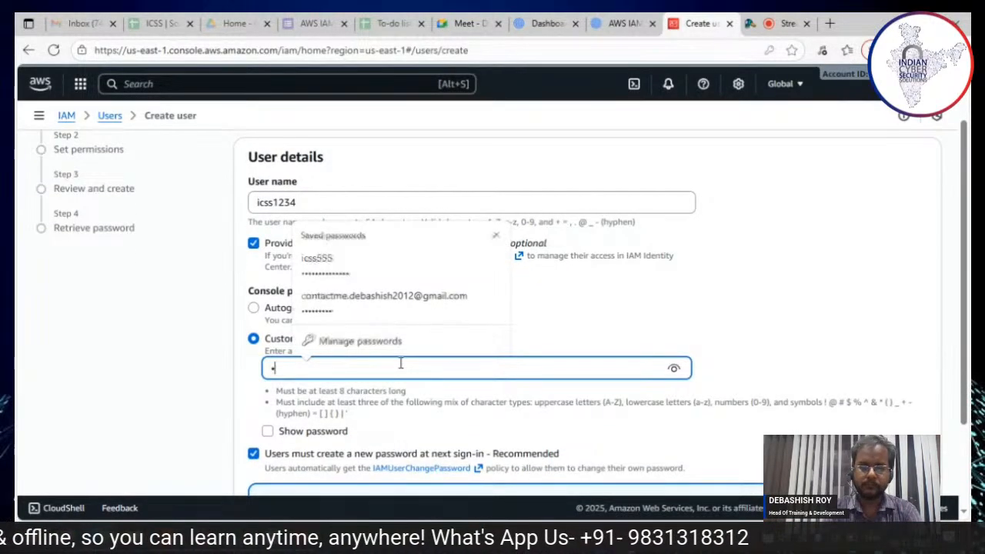
type("•••••••••")
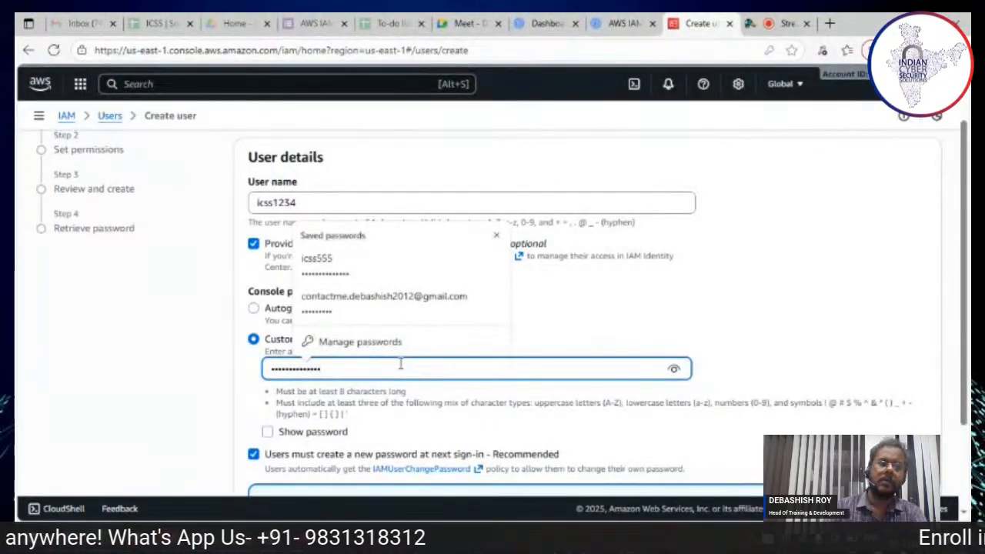
left_click(268, 433)
left_click(268, 433)
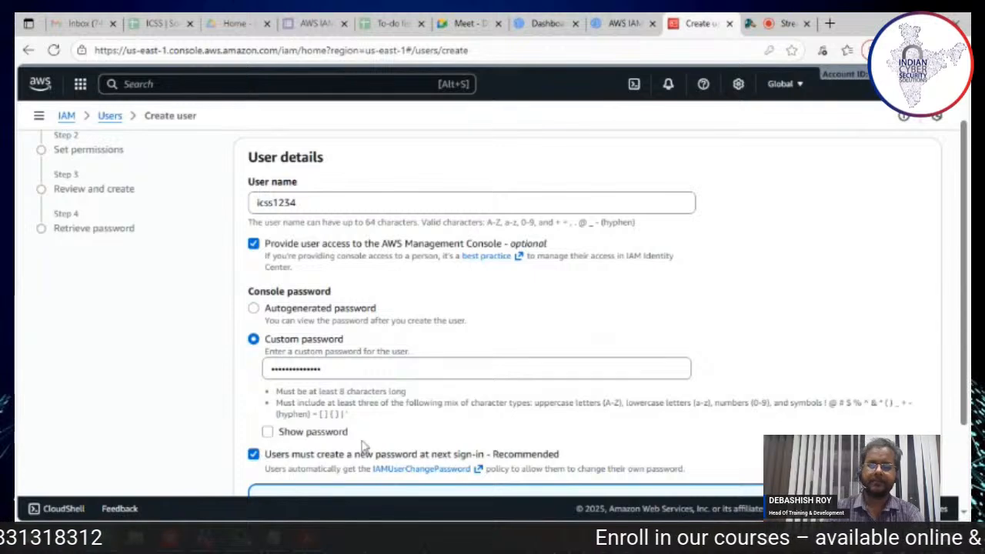
left_click(254, 455)
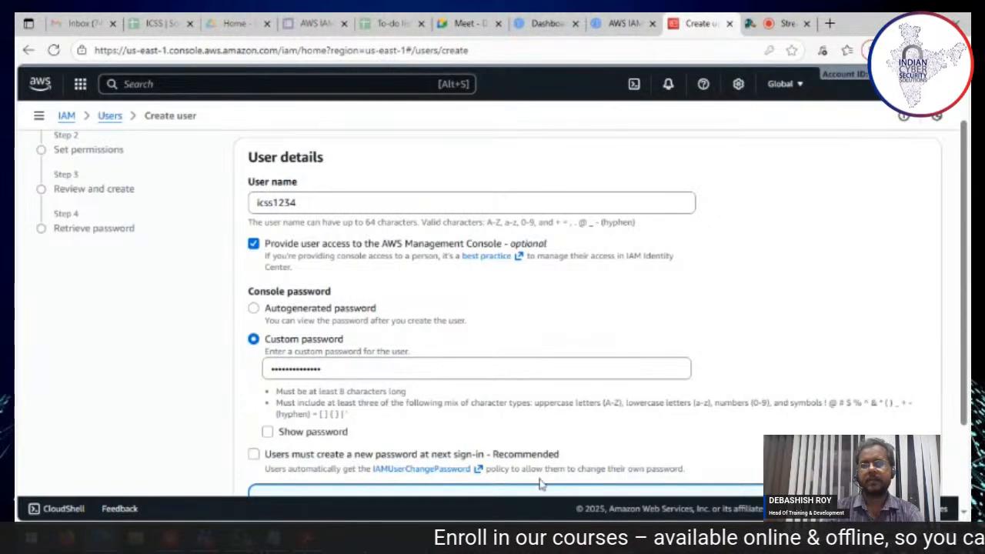
left_click_drag(966, 361, 966, 442)
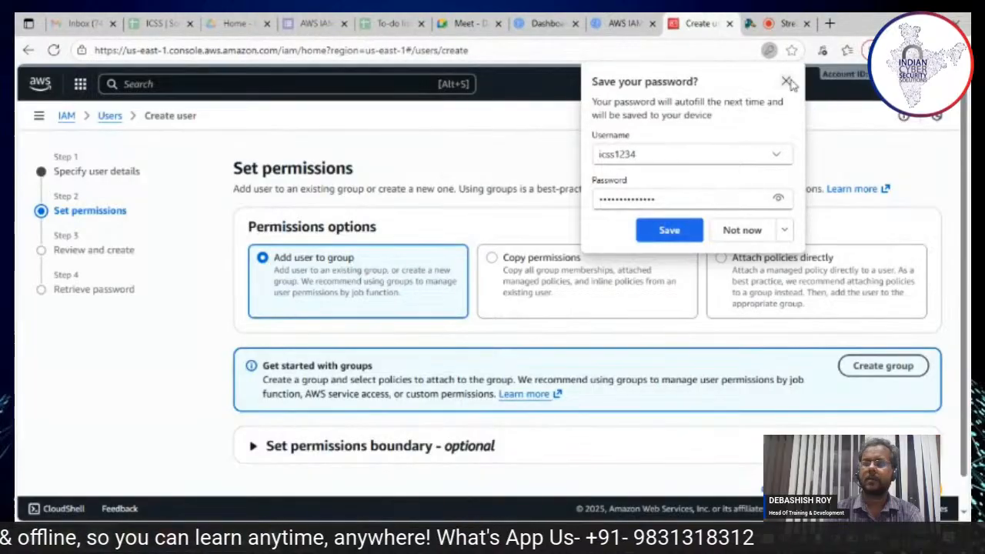
Attach the AmazonEC2ReadOnlyAccess policy directly, found by searching 'amazonec2read'.
left_click(786, 82)
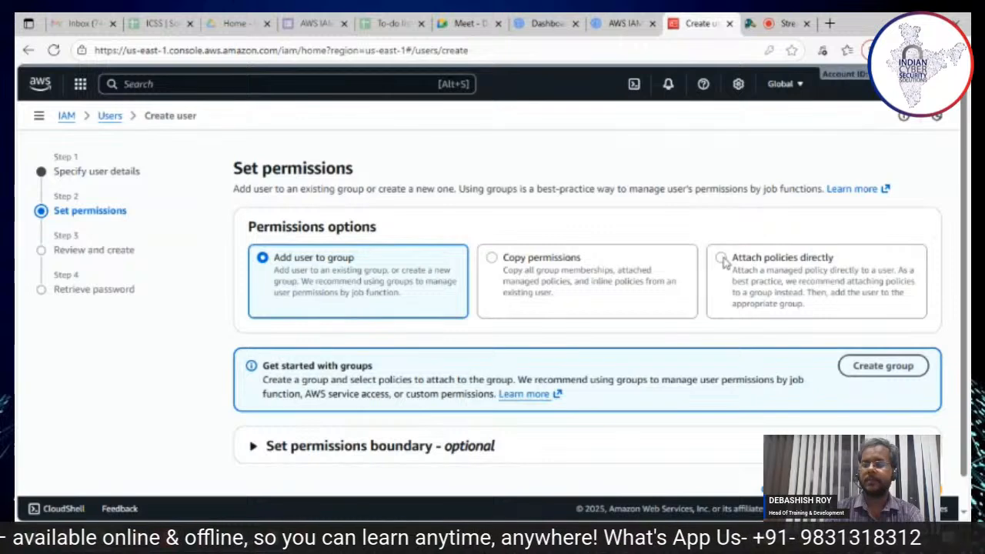
left_click(803, 270)
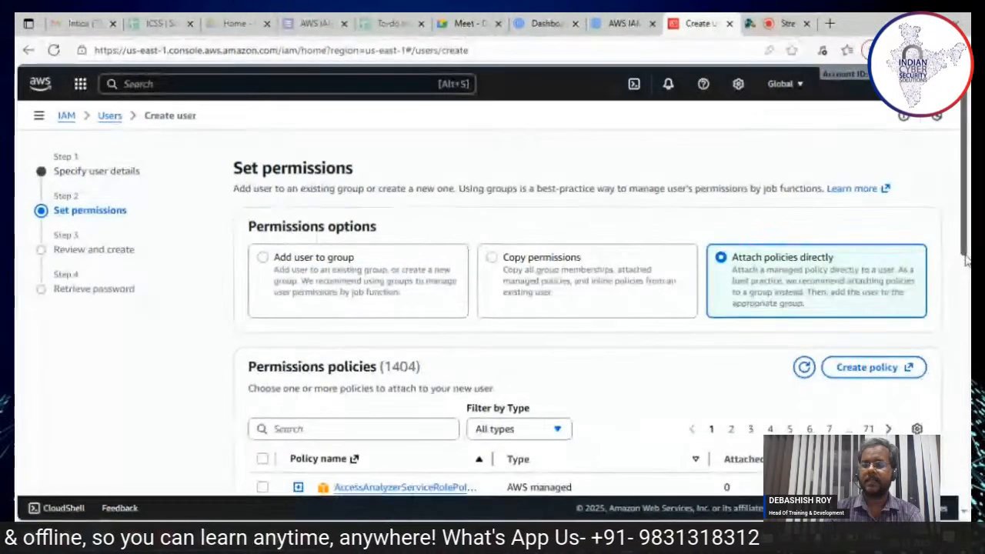
scroll(966, 296, "down", 2)
scroll(967, 296, "down", 2)
scroll(967, 296, "up", 1)
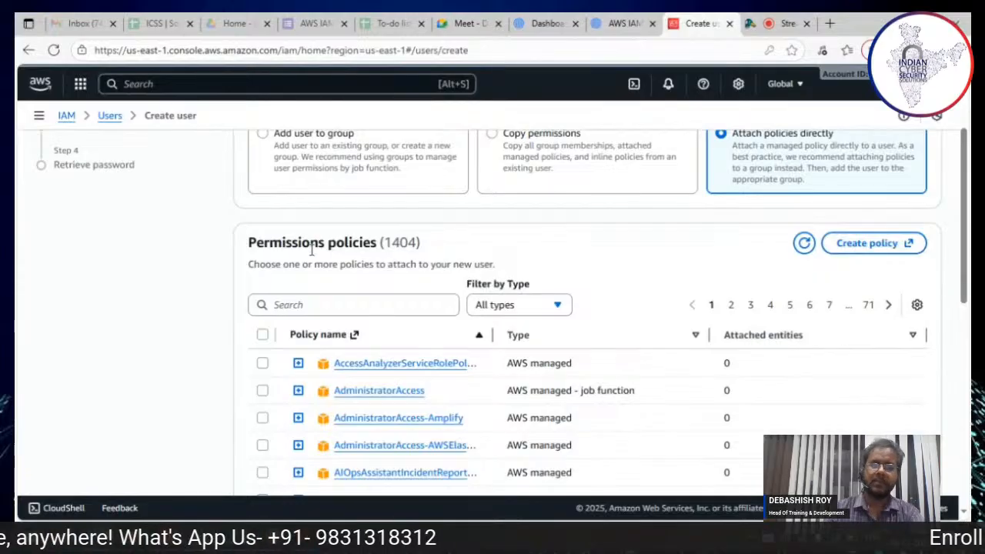
left_click(315, 302)
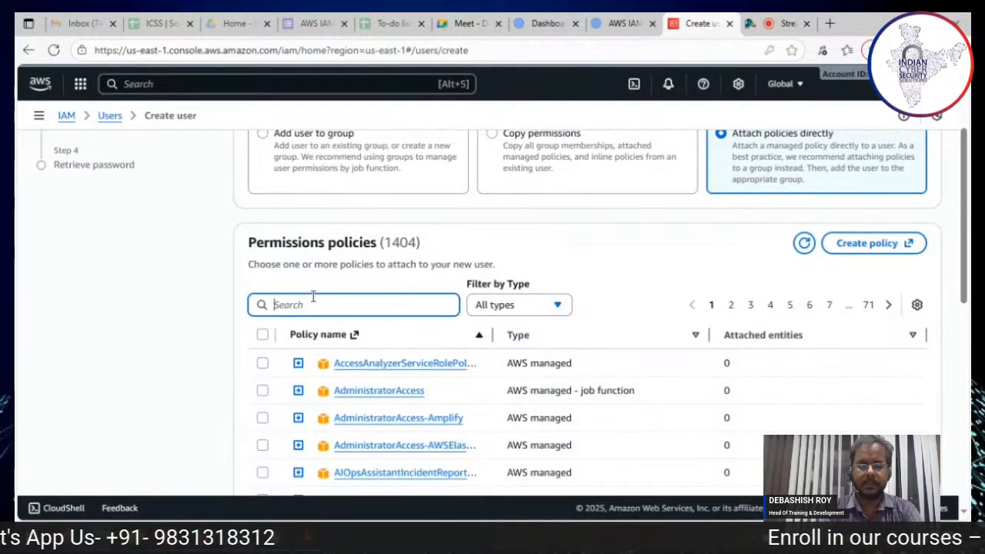
type("am")
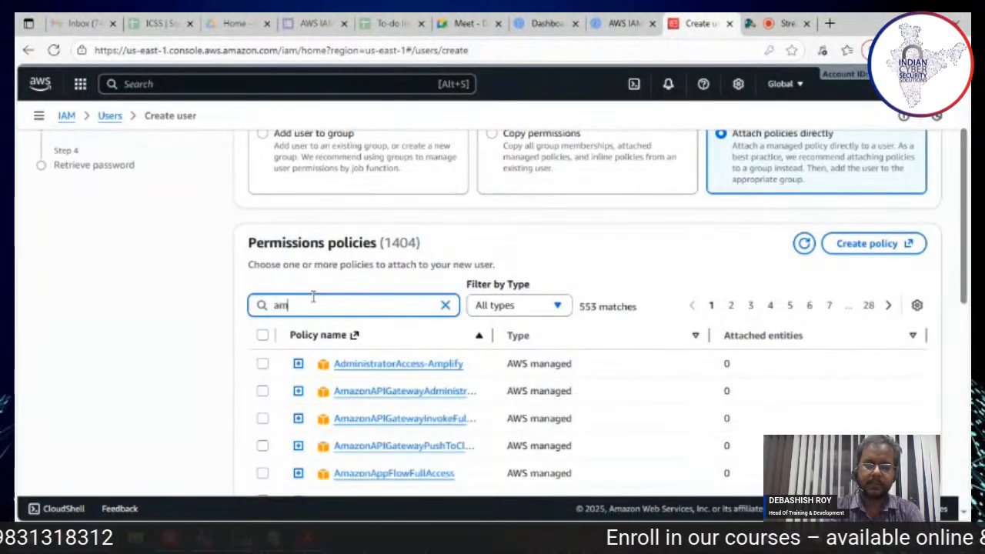
type("azon")
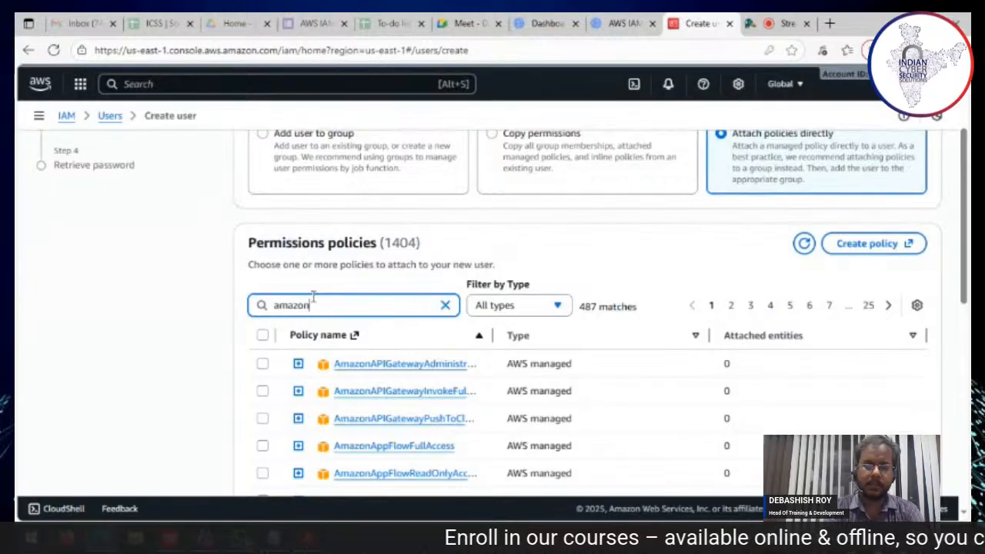
type("ec2")
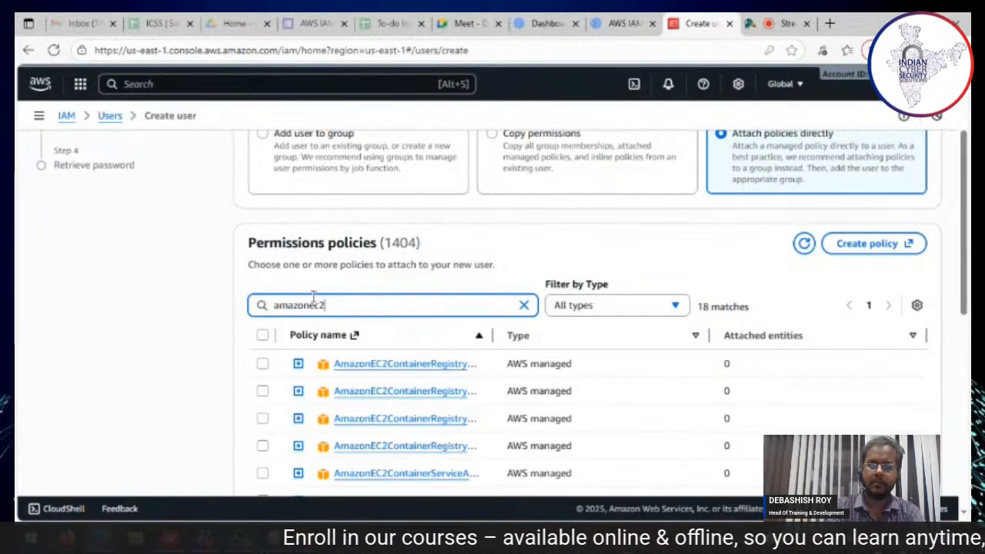
type("read")
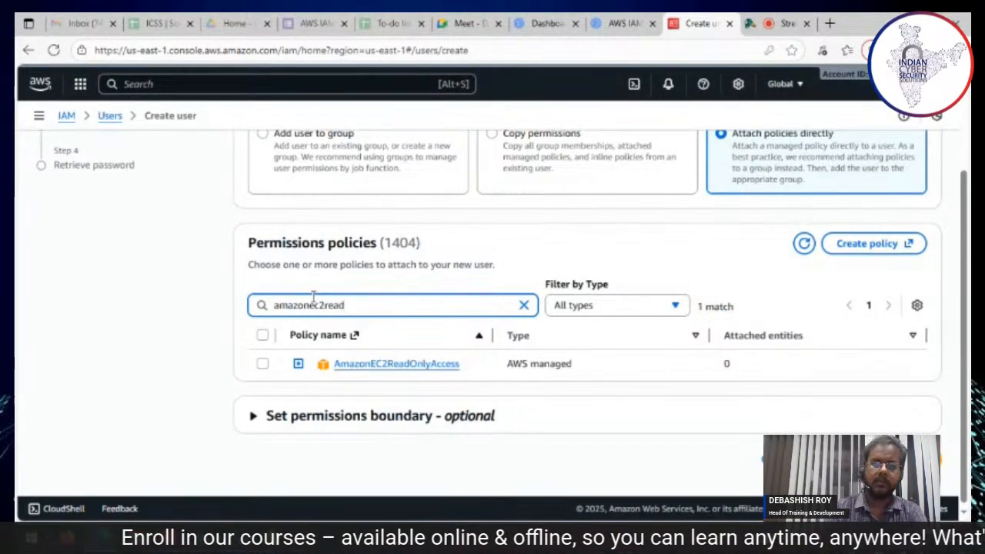
left_click(263, 366)
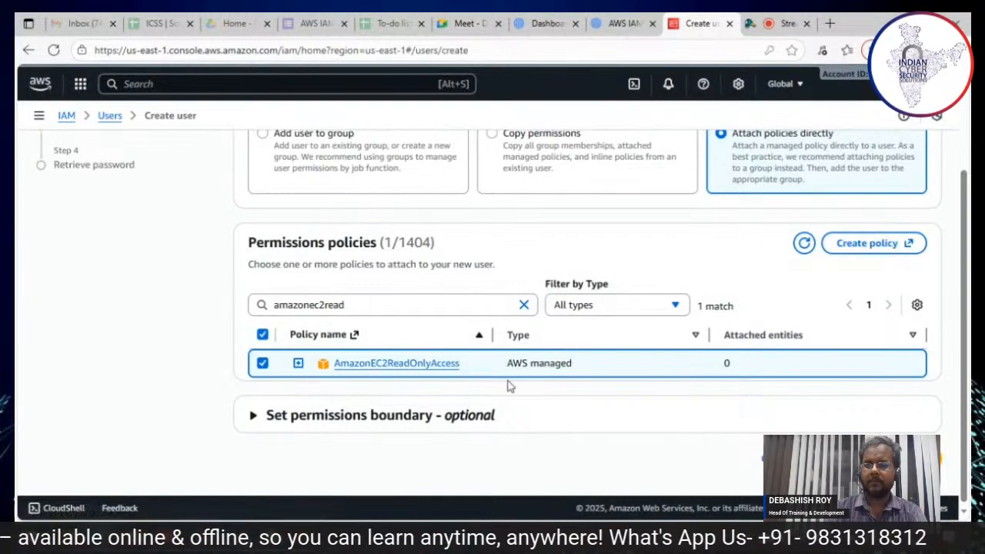
Review the settings and create the user icss1234.
left_click(918, 459)
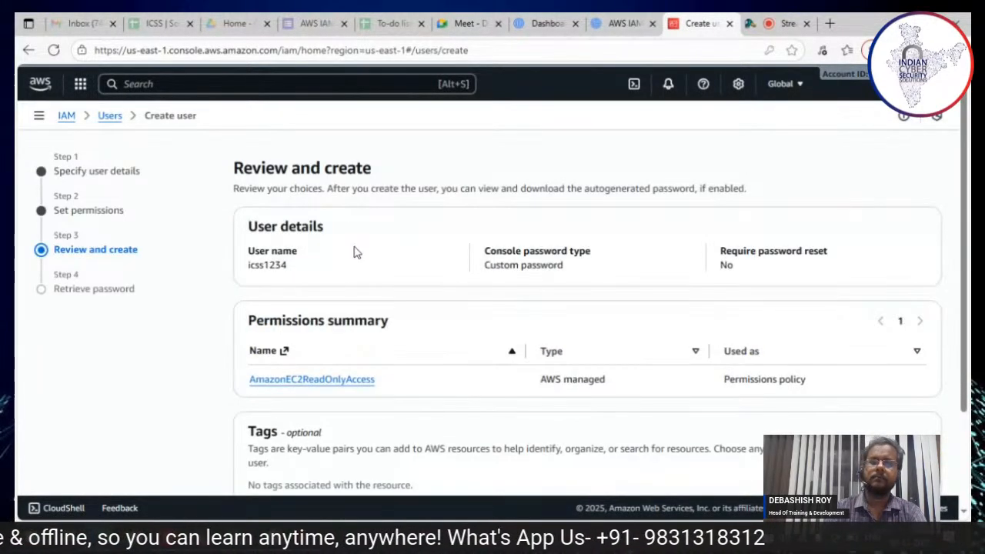
scroll(473, 303, "down", 2)
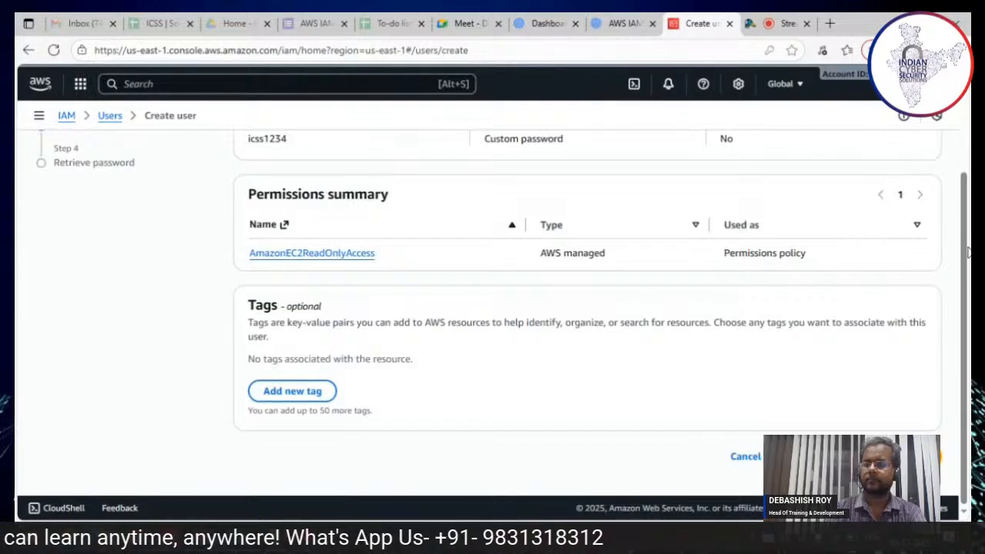
left_click(918, 458)
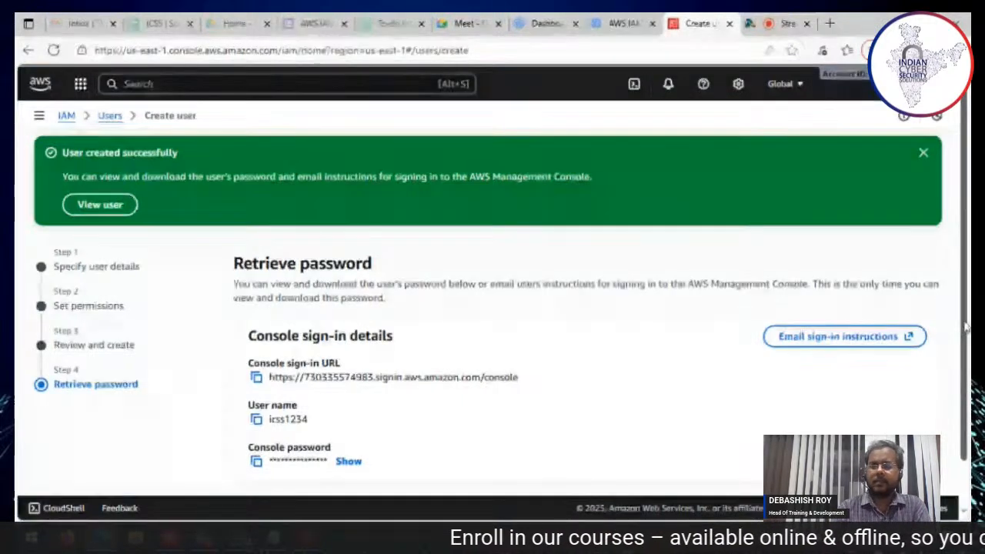
Copy the console sign-in URL and open a new browser tab.
scroll(536, 255, "down", 1)
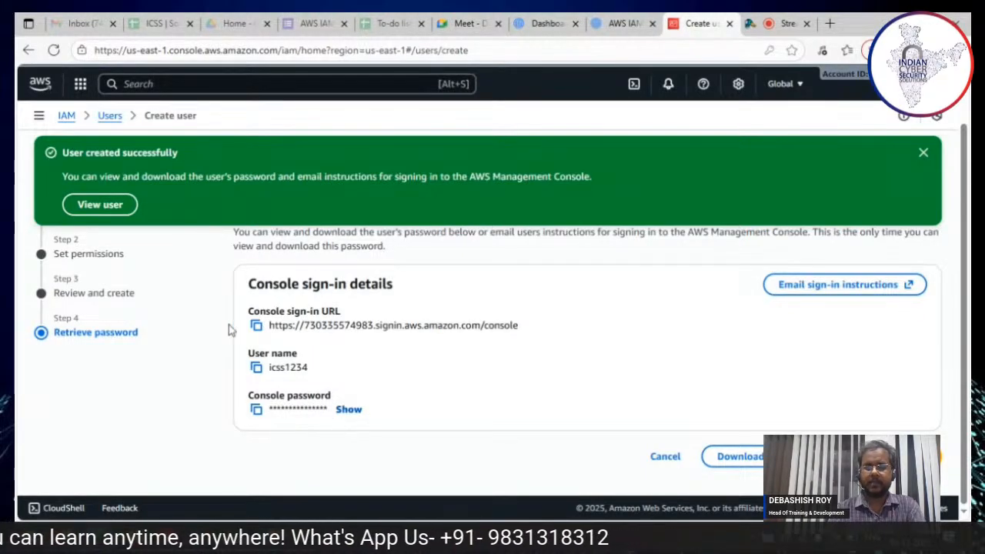
left_click(257, 327)
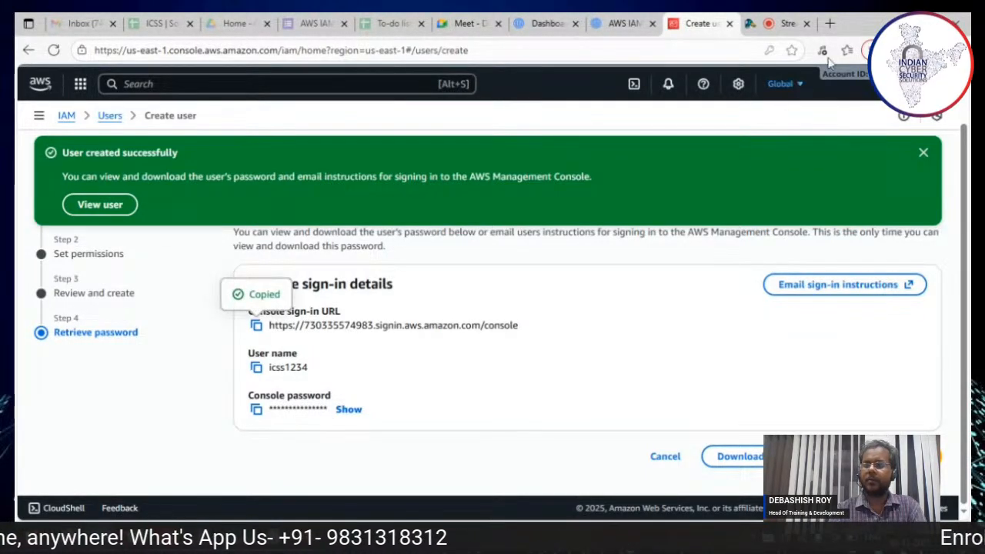
left_click(830, 24)
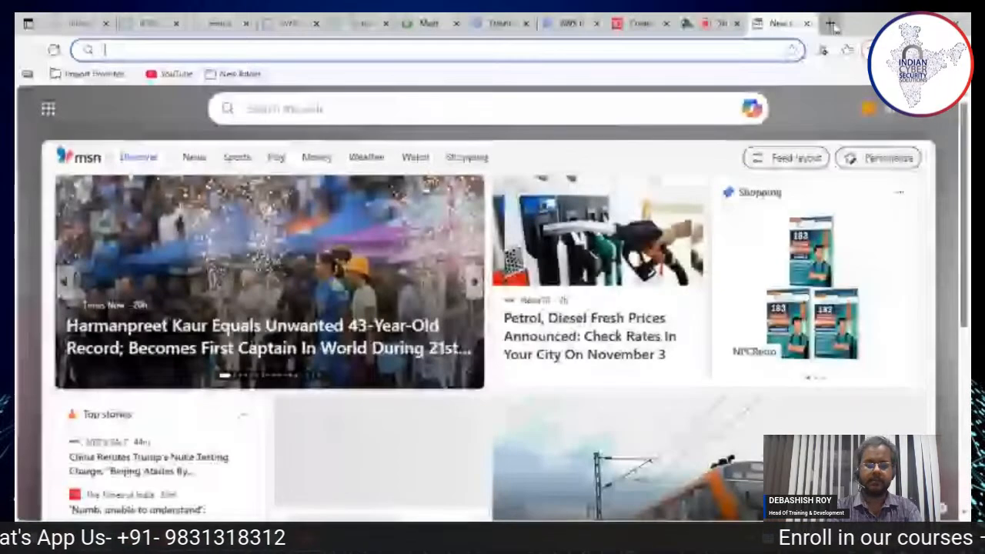
Load the copied sign-in URL, checking back on the user-creation tab in between.
key("ctrl+v")
key("Return")
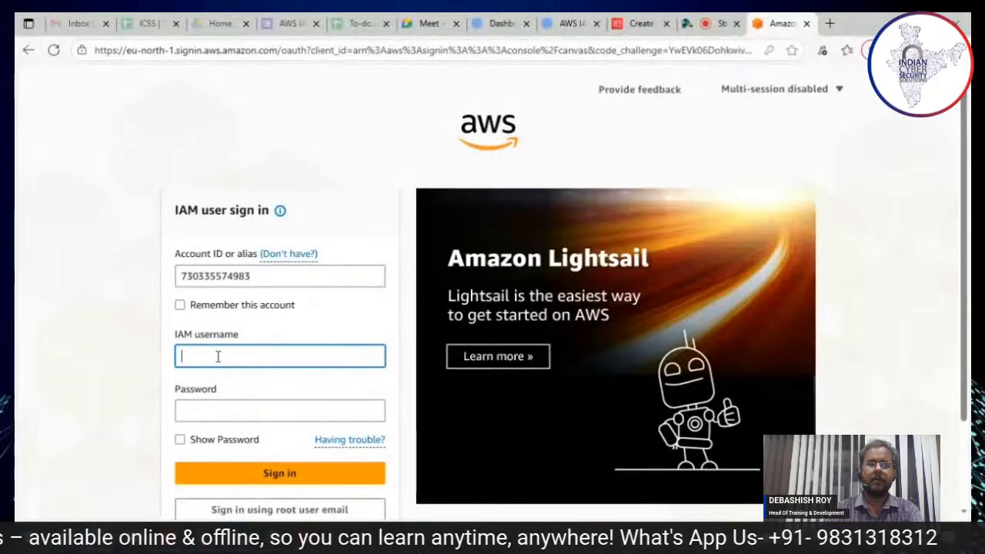
left_click(640, 29)
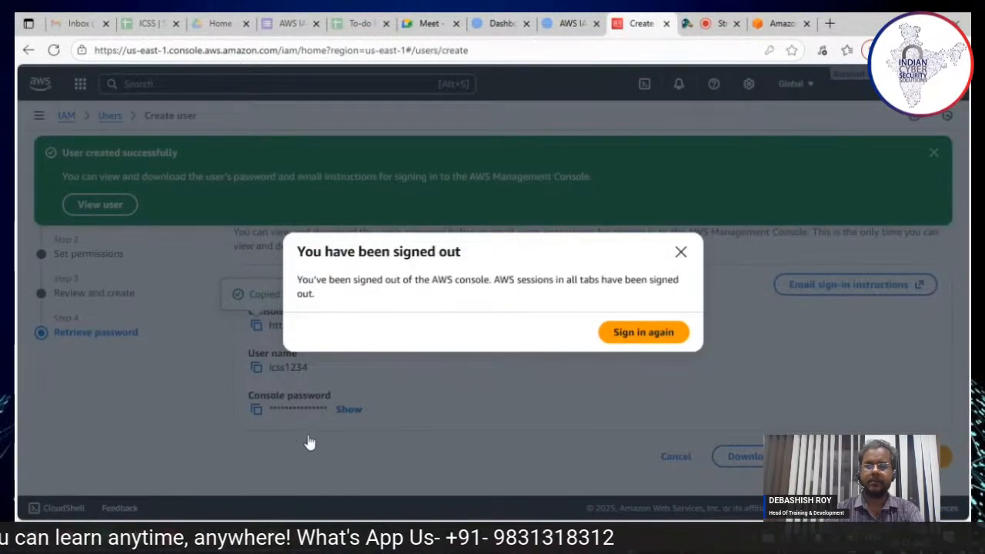
left_click(769, 24)
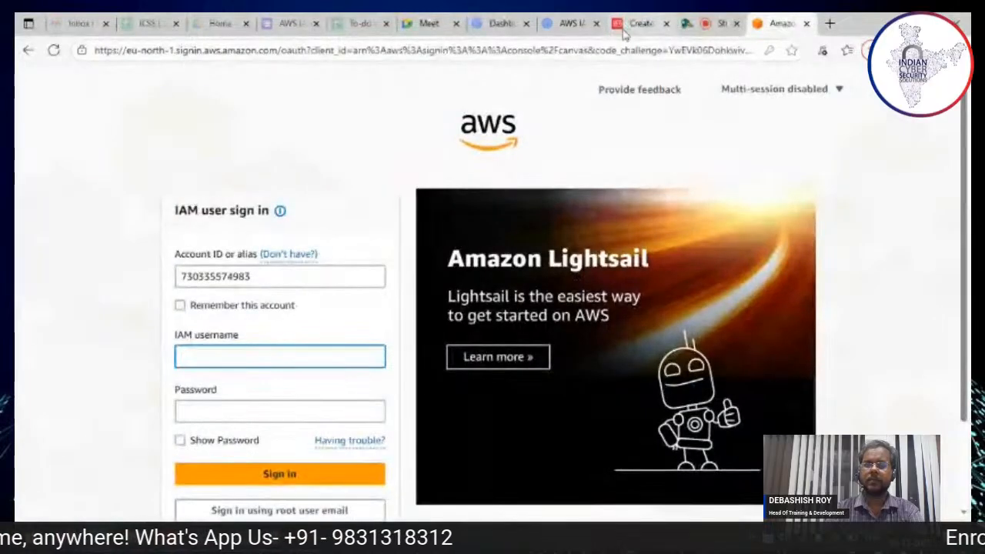
left_click(627, 29)
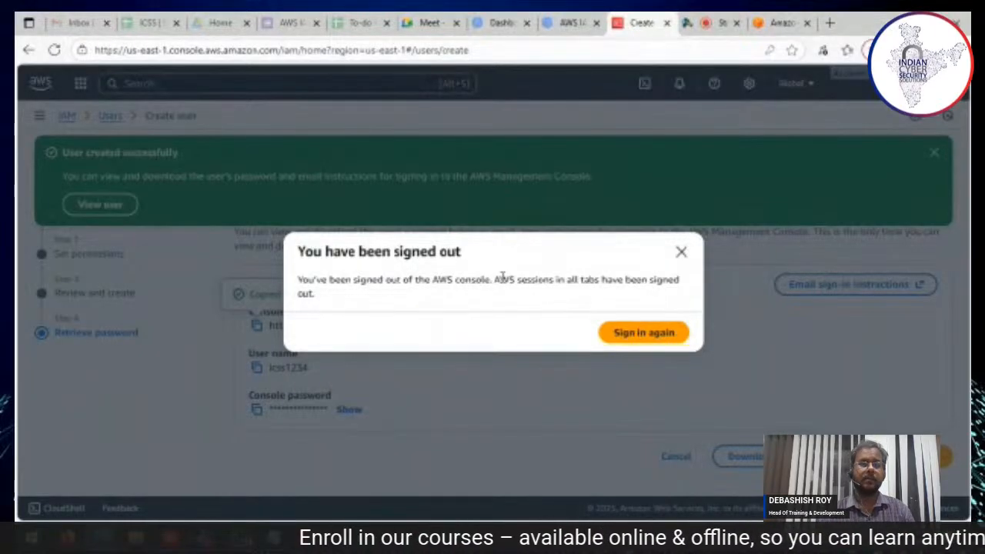
left_click(779, 23)
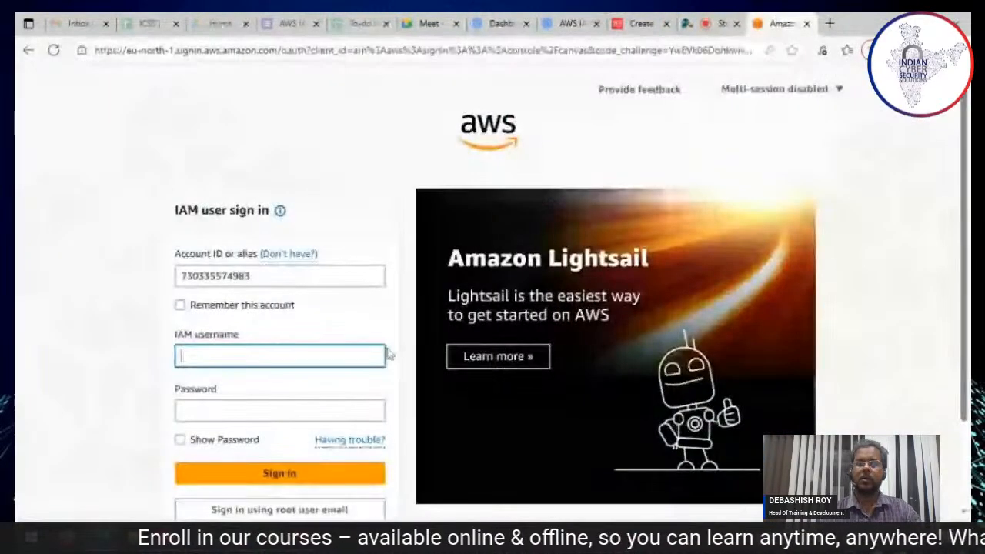
Sign in as IAM user icss1234 with its password.
type("icss")
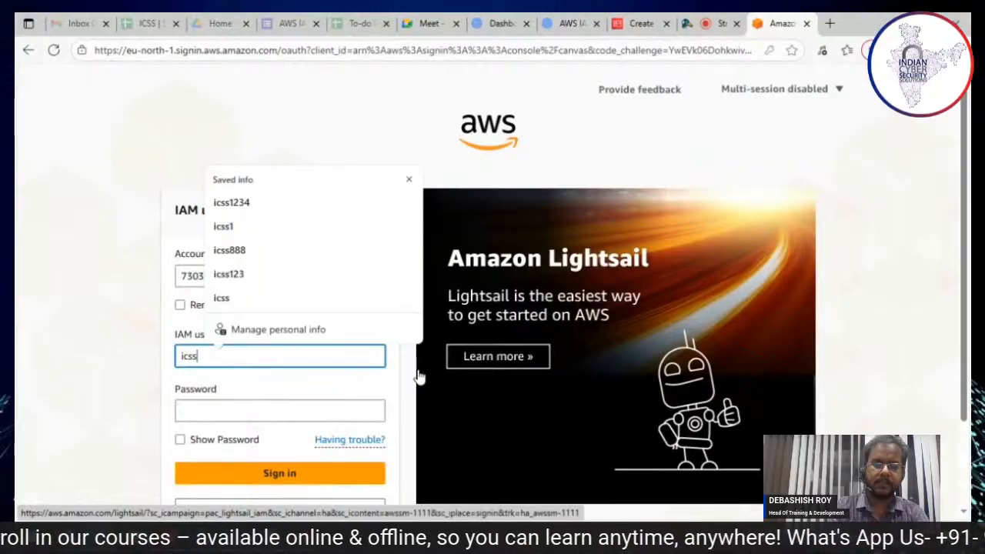
type("1234")
key("Tab")
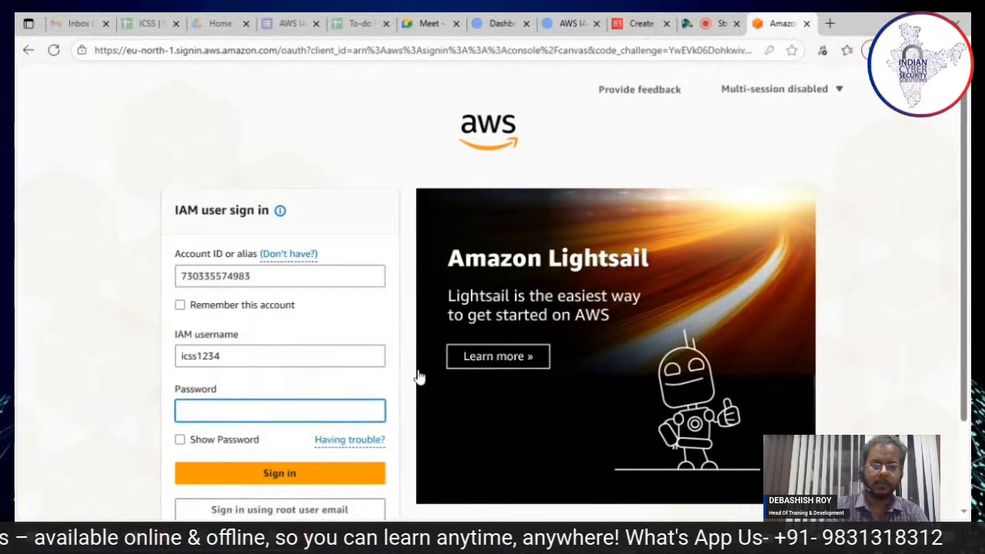
type("••••")
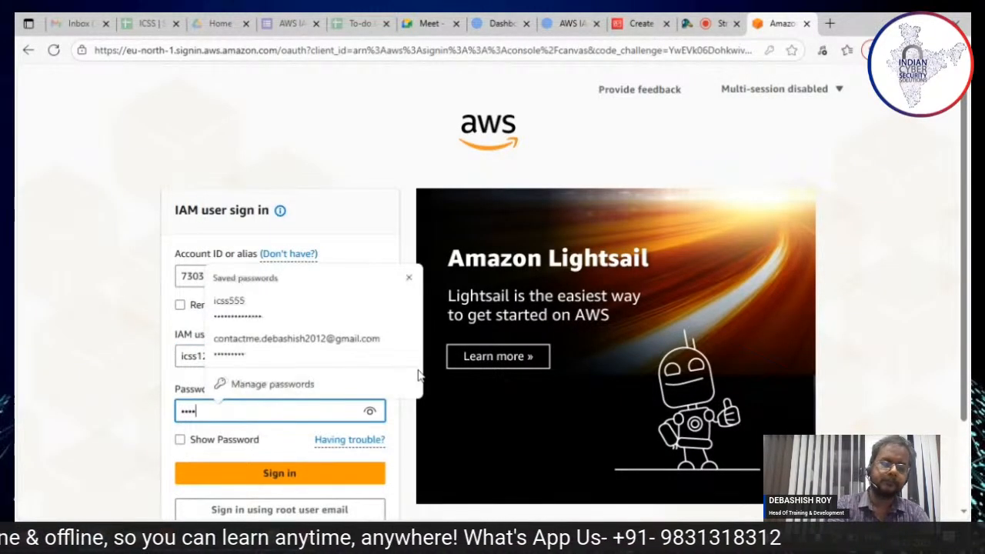
type("••••••")
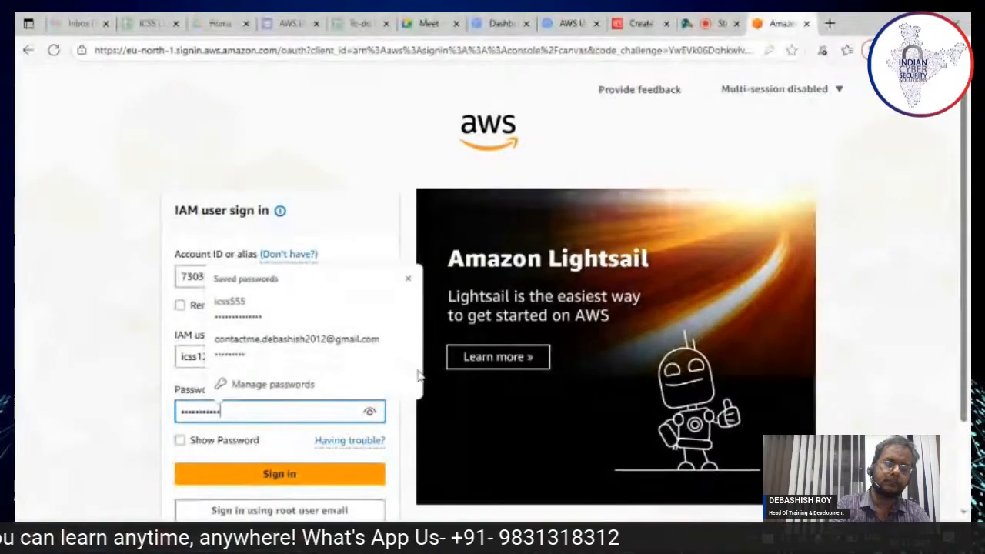
type("•••")
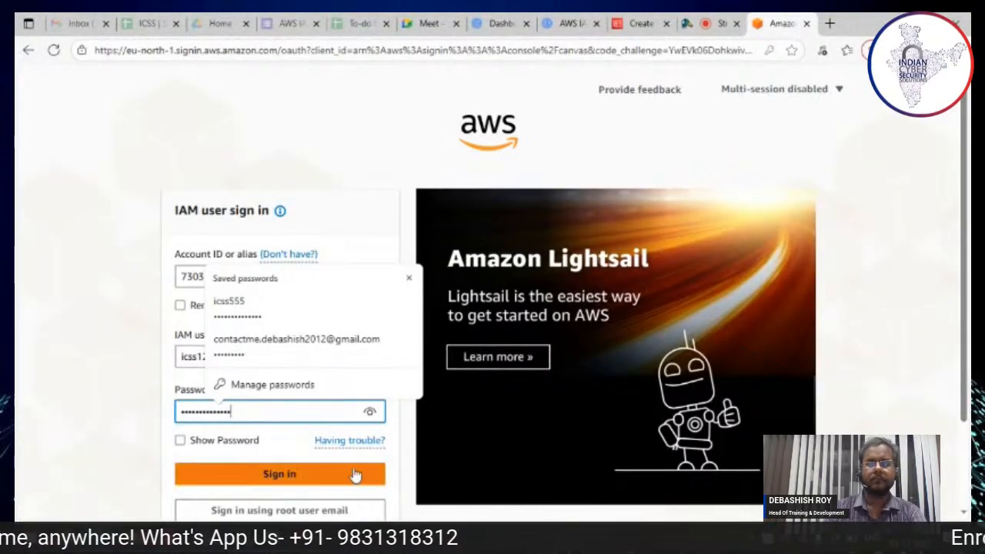
left_click(351, 472)
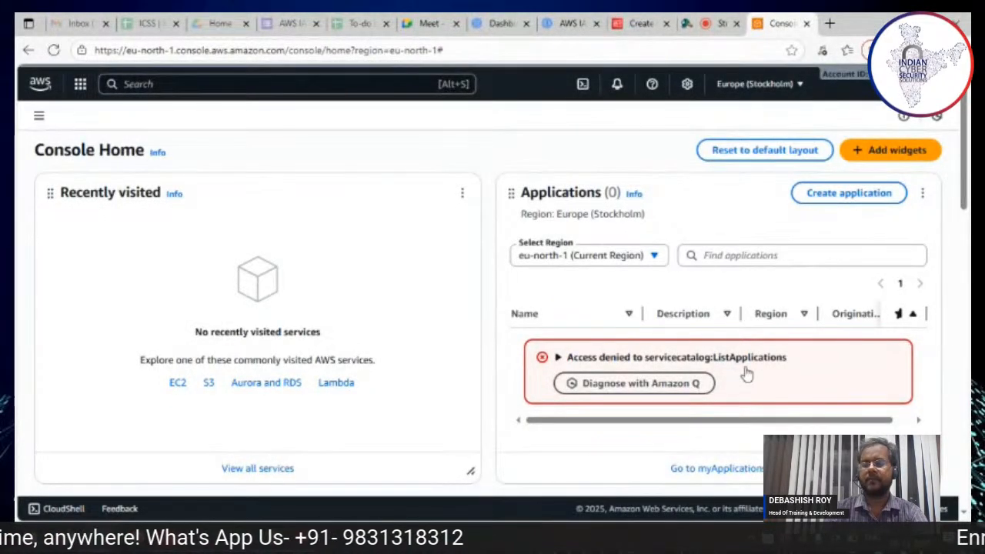
Open EC2 from Console Home, view the running Instances list, and start Launch instances.
left_click(177, 384)
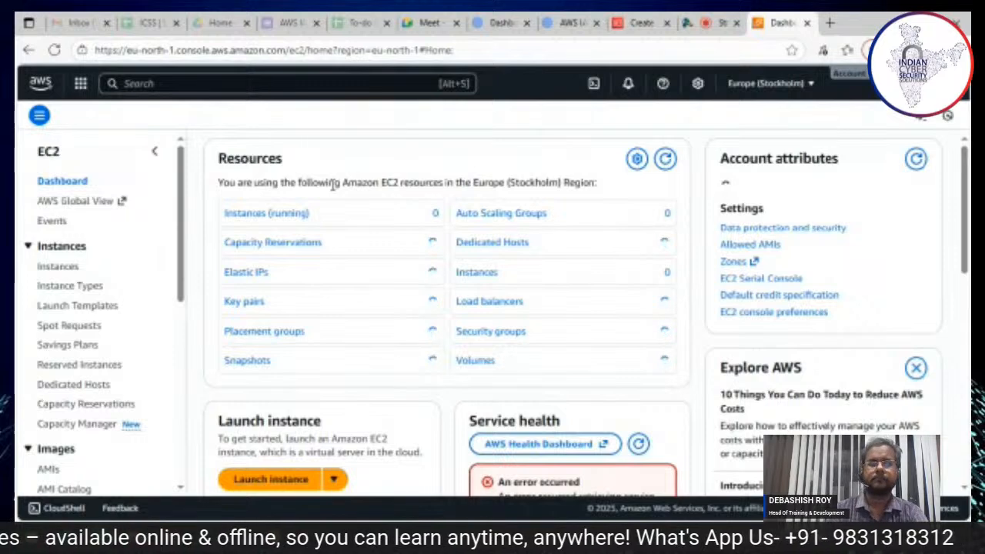
left_click(266, 215)
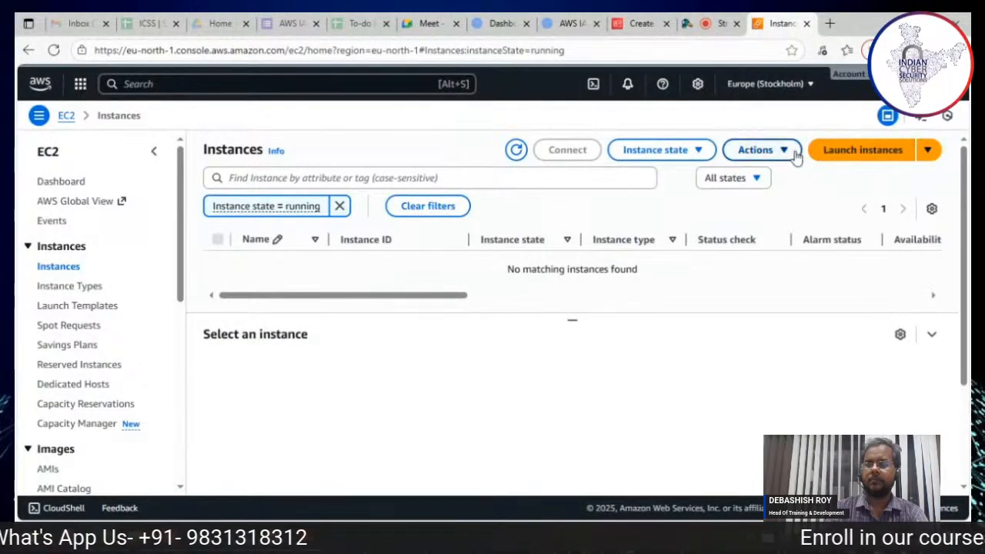
left_click(883, 153)
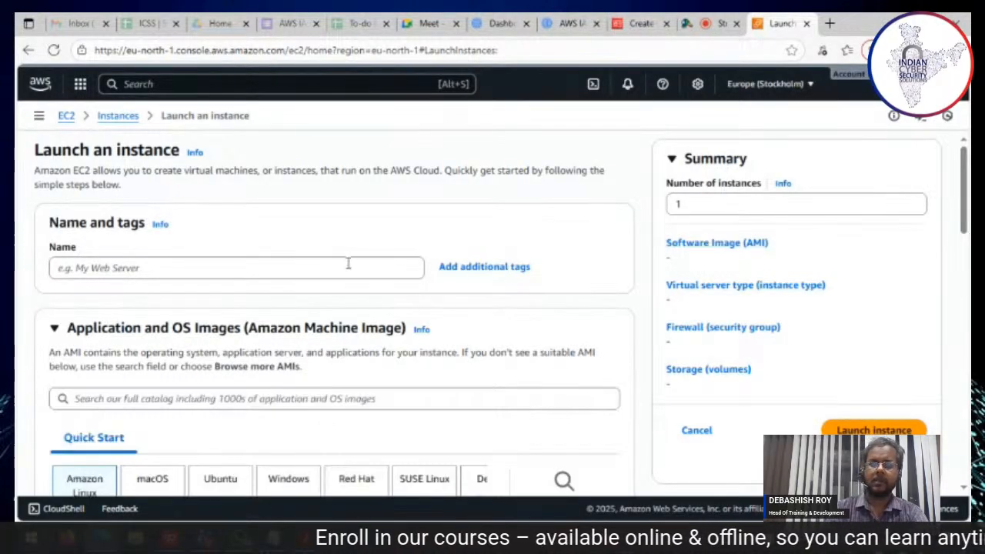
Choose Windows (Microsoft Windows Server 2025) as the instance's operating system.
scroll(348, 263, "down", 4)
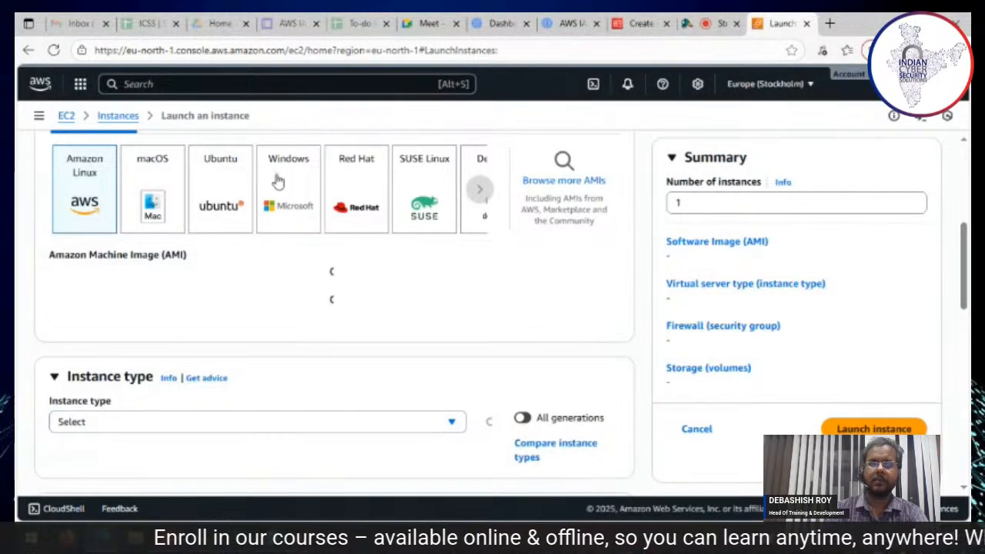
left_click(289, 196)
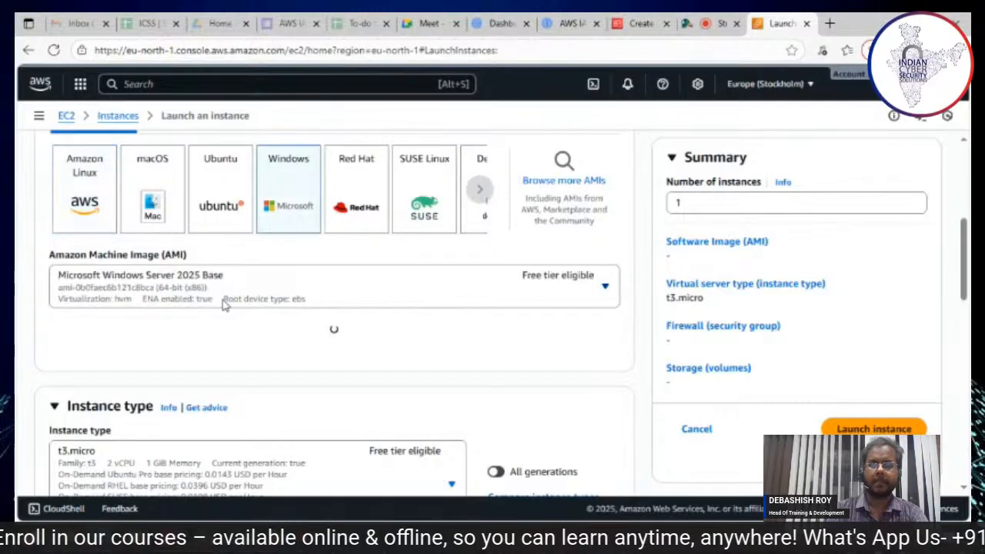
scroll(431, 323, "down", 4)
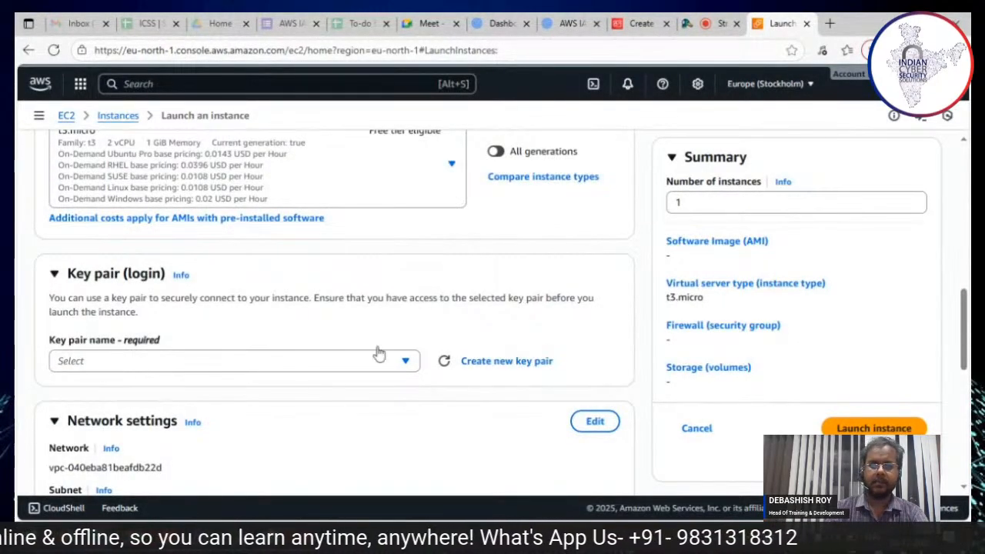
scroll(389, 354, "down", 7)
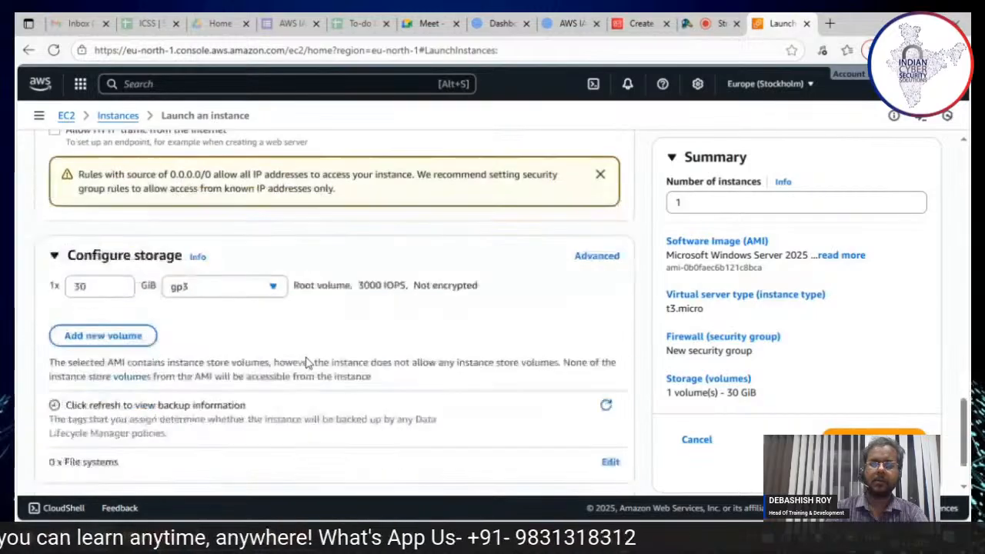
scroll(306, 362, "down", 1)
scroll(329, 200, "up", 4)
scroll(270, 282, "up", 4)
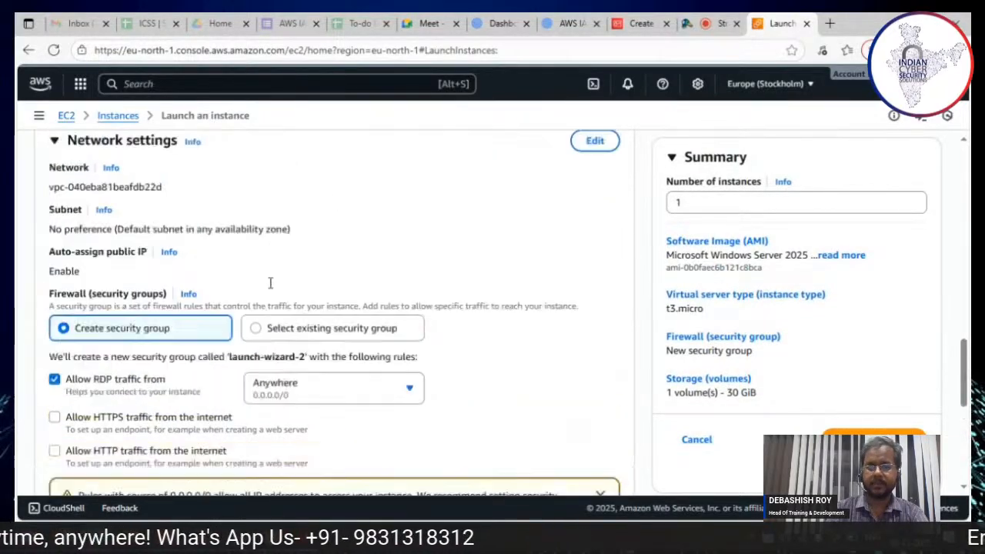
Set the key pair option to proceed without a key pair and review network settings.
left_click(356, 319)
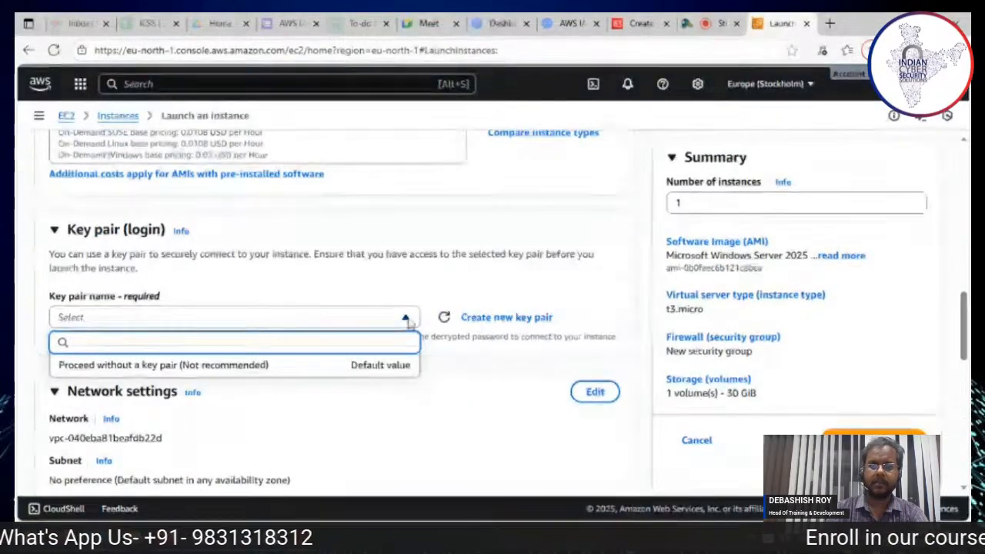
left_click(303, 365)
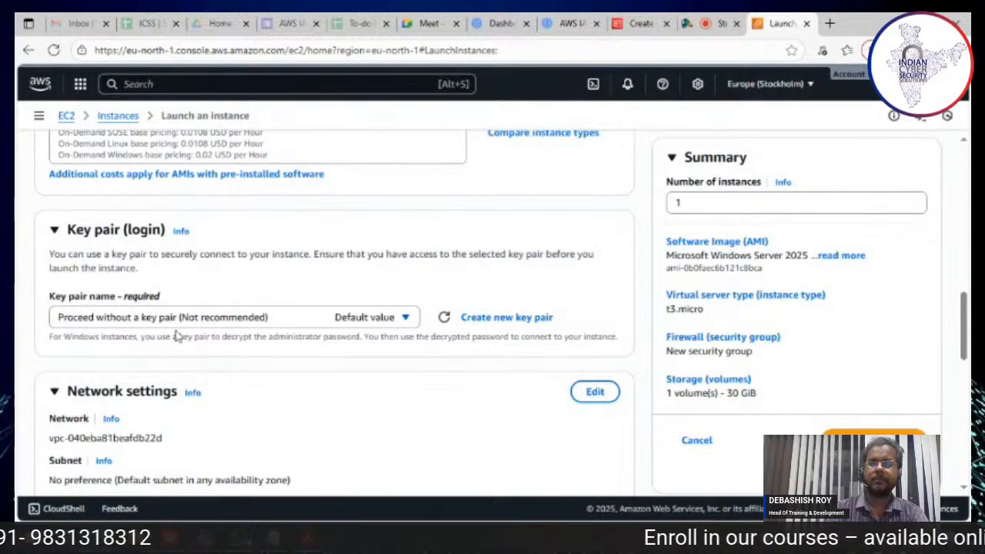
scroll(52, 481, "down", 8)
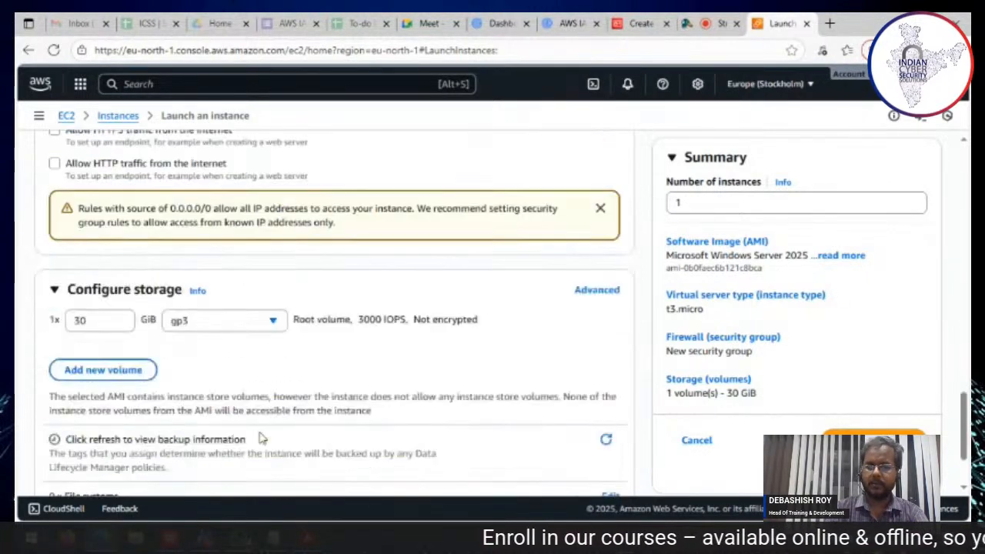
scroll(439, 346, "up", 5)
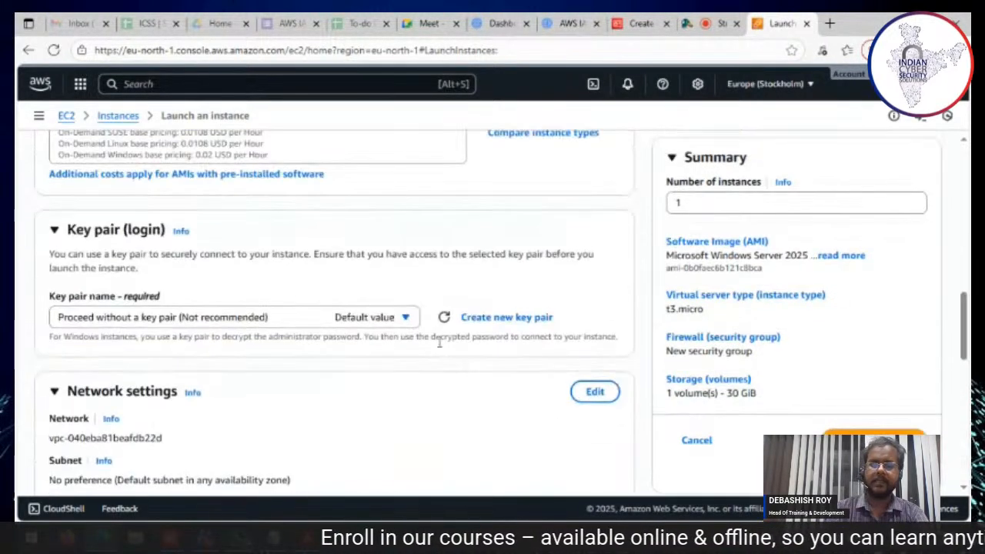
scroll(507, 385, "down", 5)
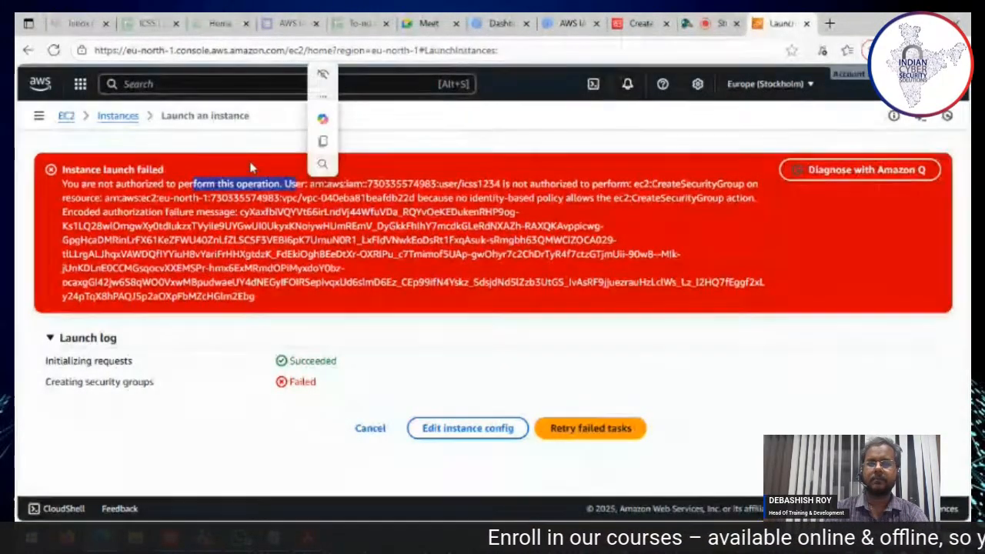
Leave the launch-failed error and go back to the IAM user-creation tab.
left_click(231, 146)
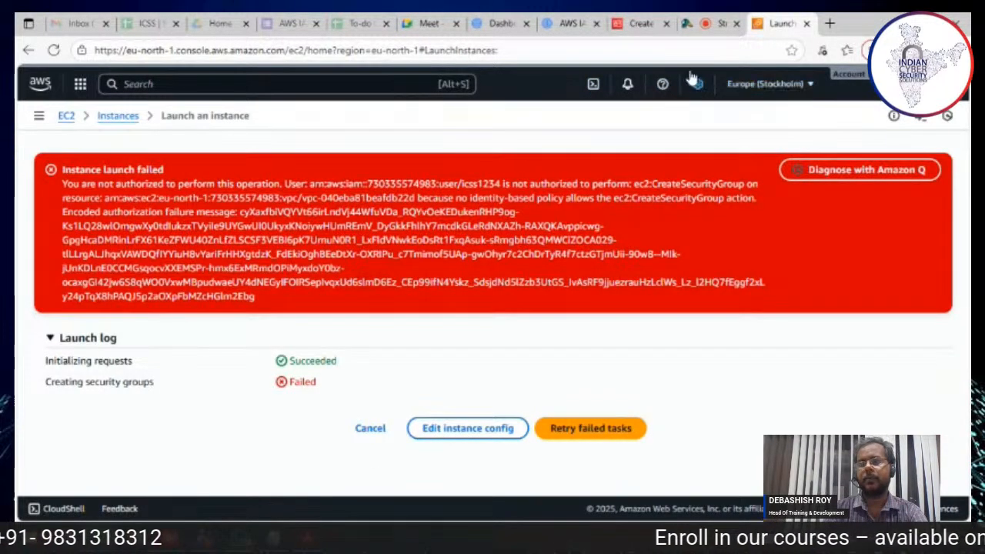
left_click(634, 29)
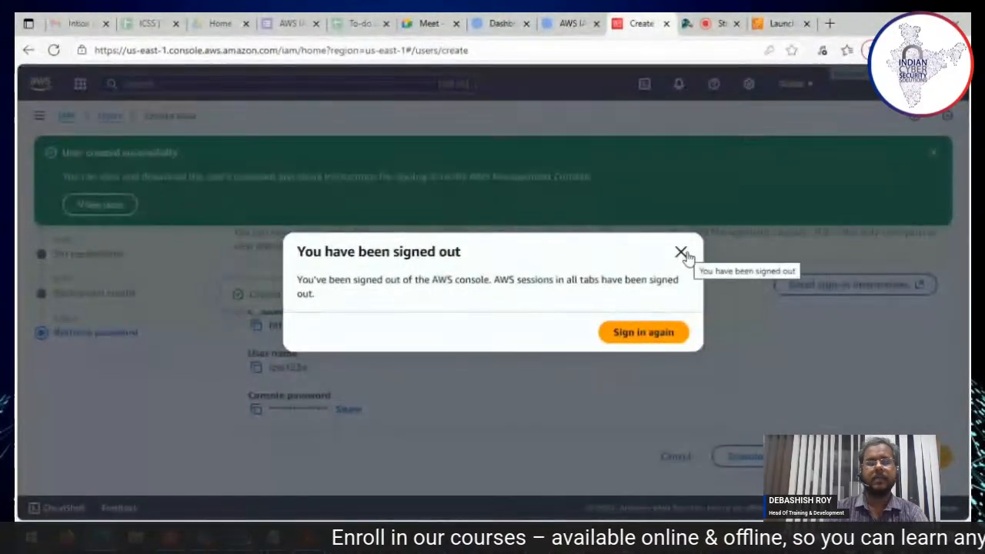
Reload after the signed-out notice, sign the IAM user out from the account menu, then reopen sign-in.
left_click(681, 254)
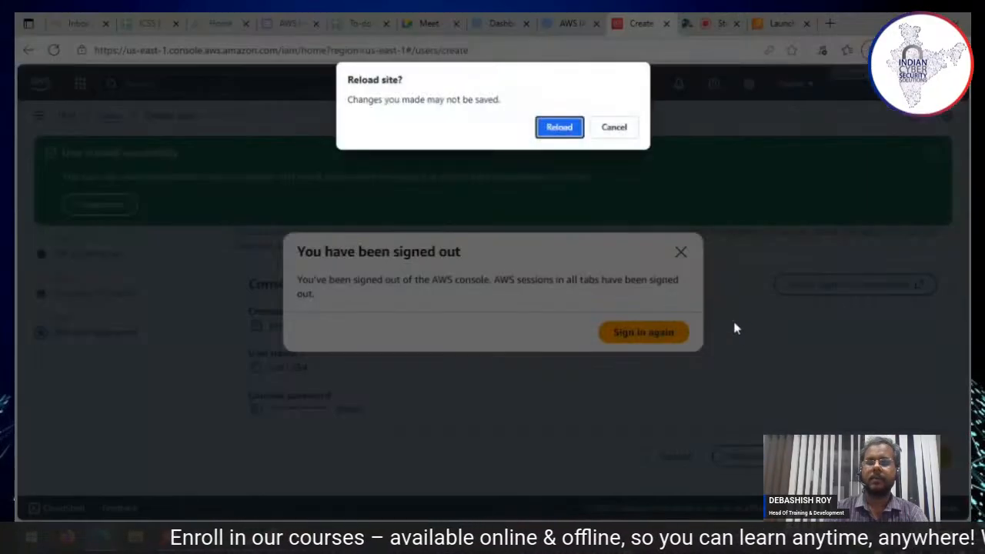
left_click(559, 128)
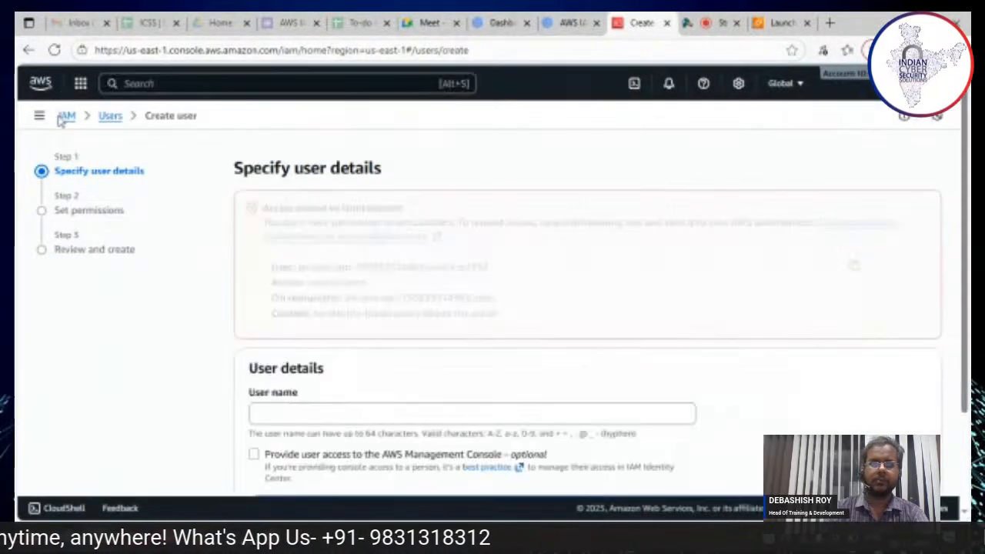
left_click(67, 116)
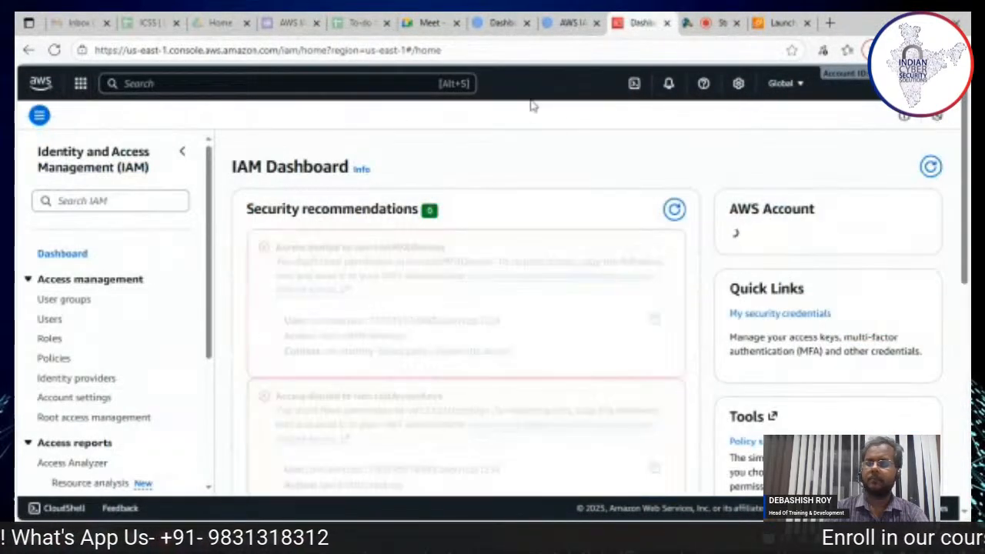
left_click(785, 83)
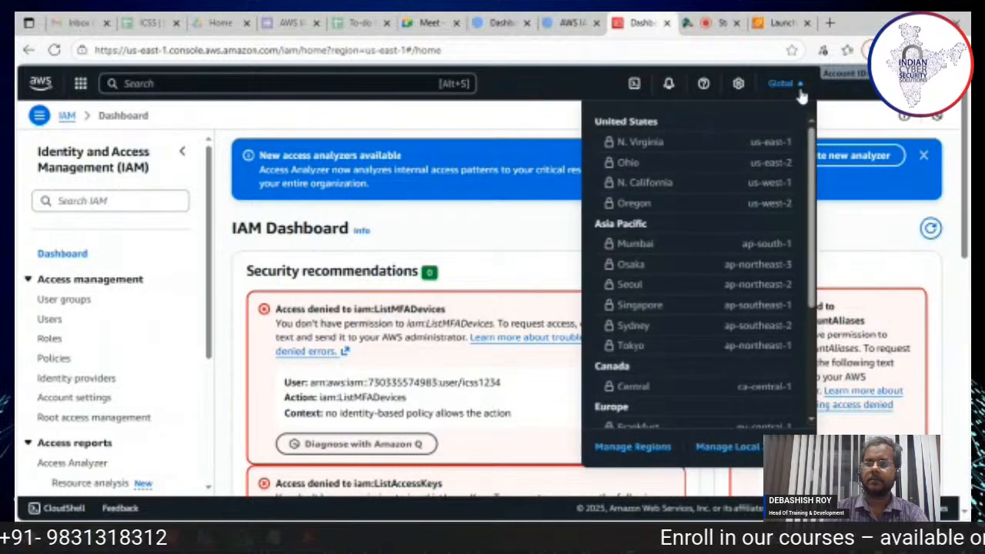
left_click(847, 83)
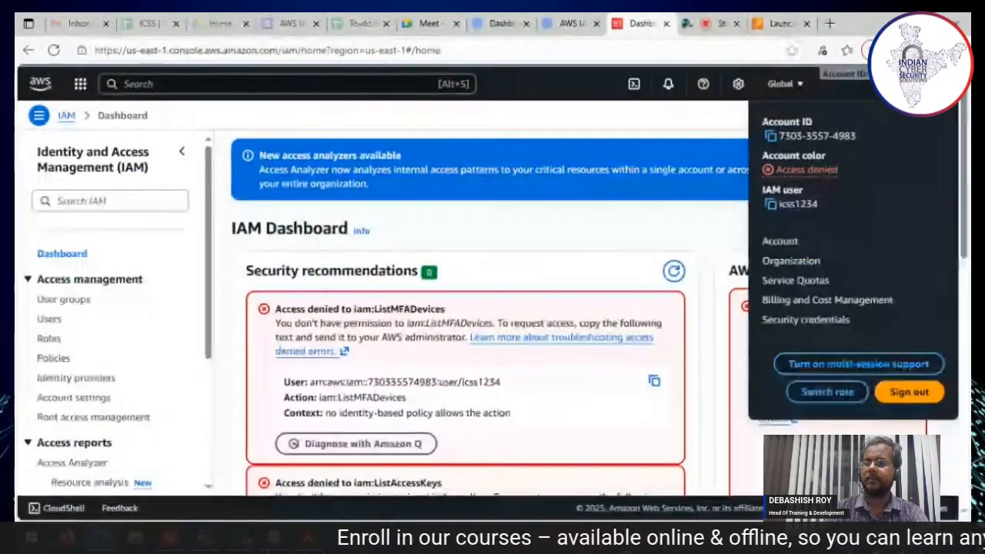
left_click(915, 393)
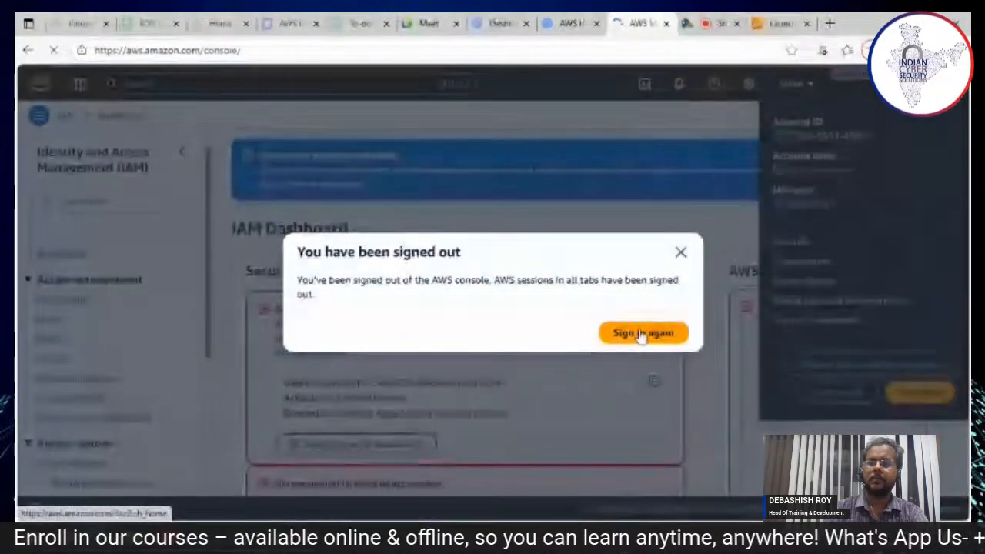
left_click(641, 333)
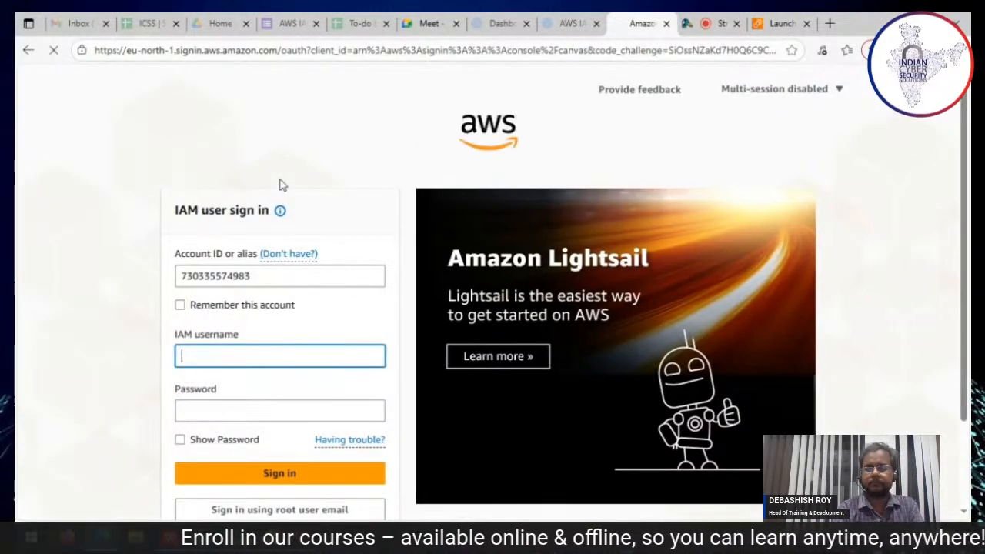
Switch the sign-in form to root user e-mail sign-in.
left_click(254, 508)
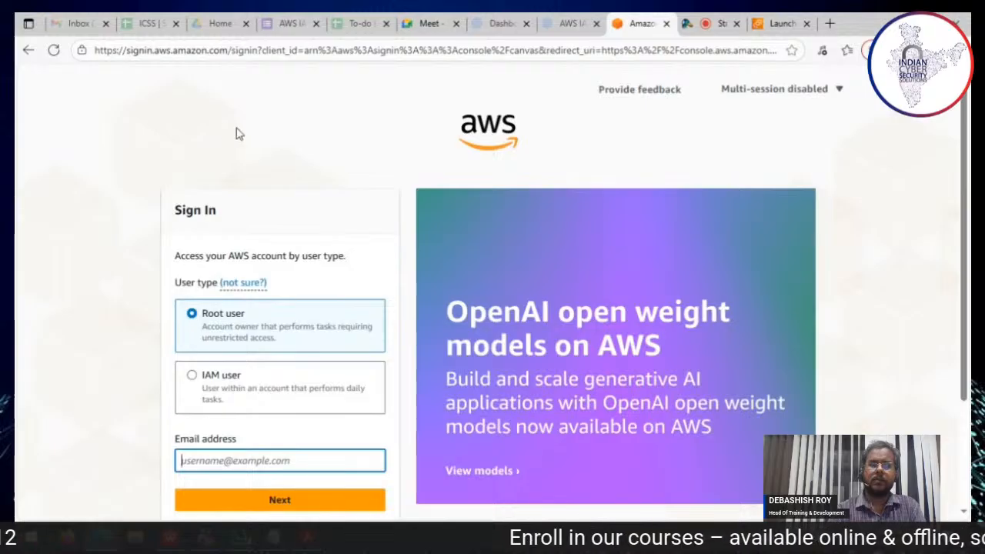
Search Gmail for 'aws accou' and open the 'Aws account on 28/4/24' email.
left_click(79, 23)
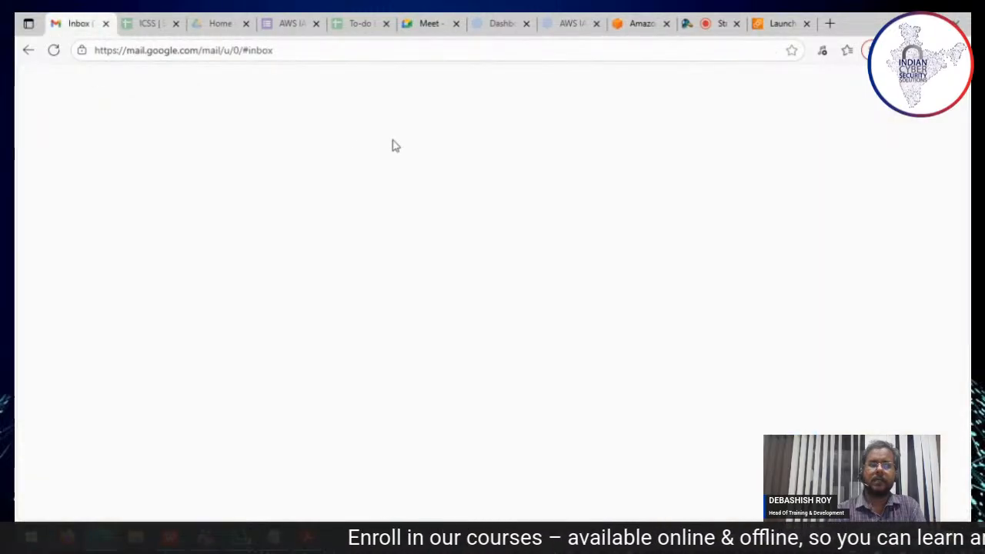
left_click(262, 85)
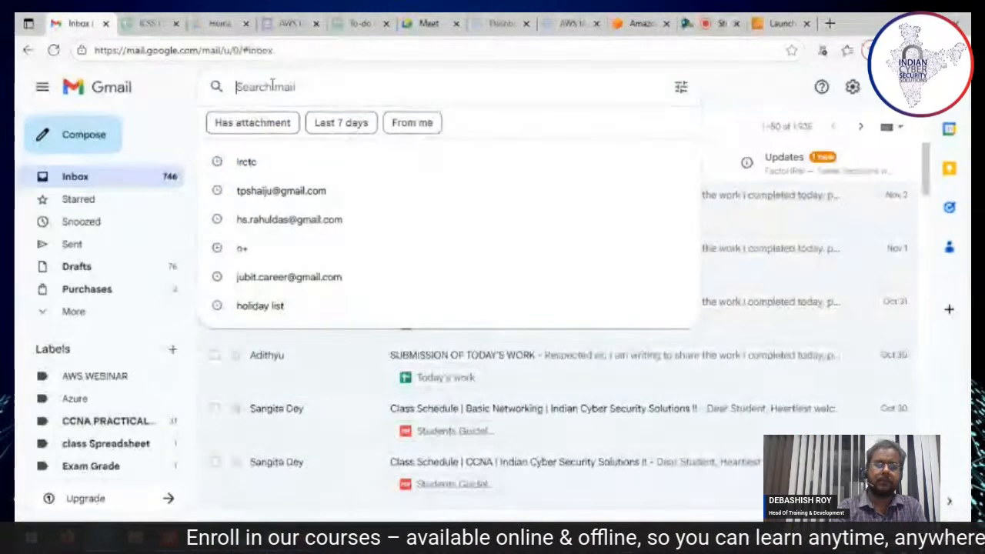
type("aws accou")
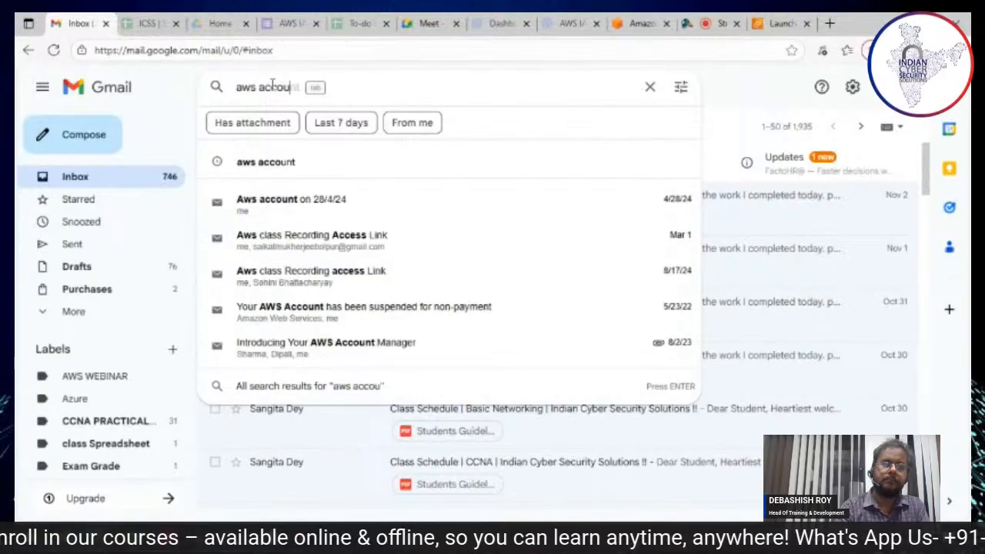
left_click(259, 202)
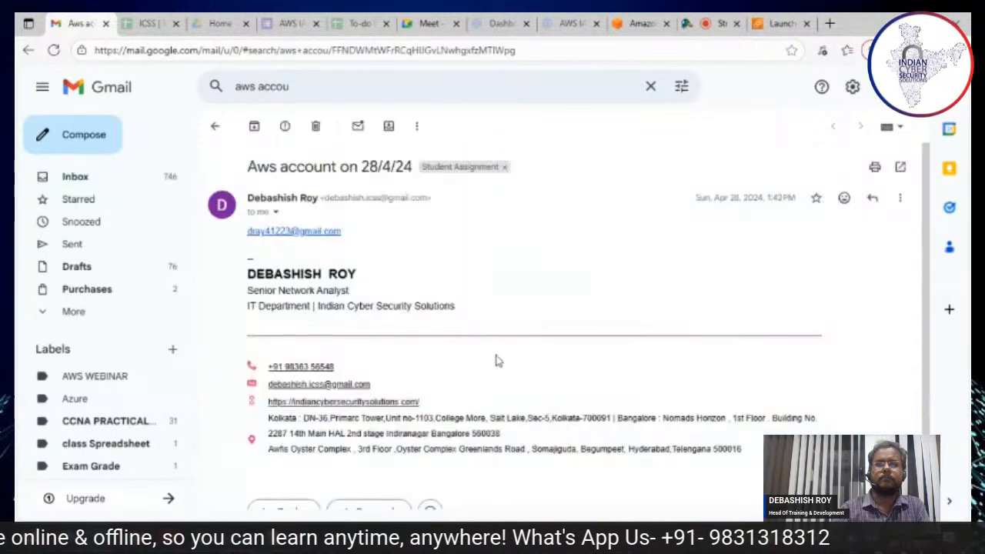
Copy the root account's e-mail address from the message and return to the AWS sign-in page.
right_click(319, 233)
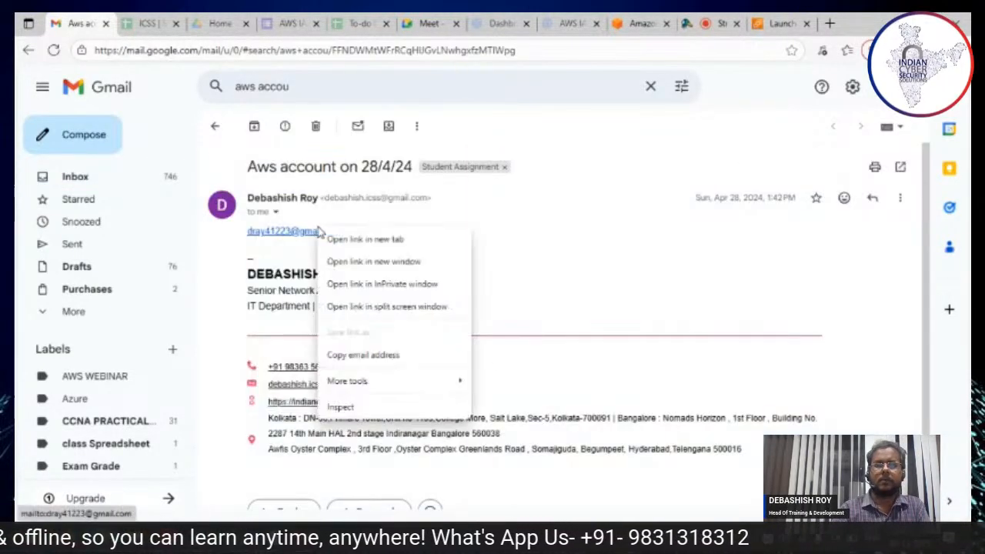
left_click(356, 358)
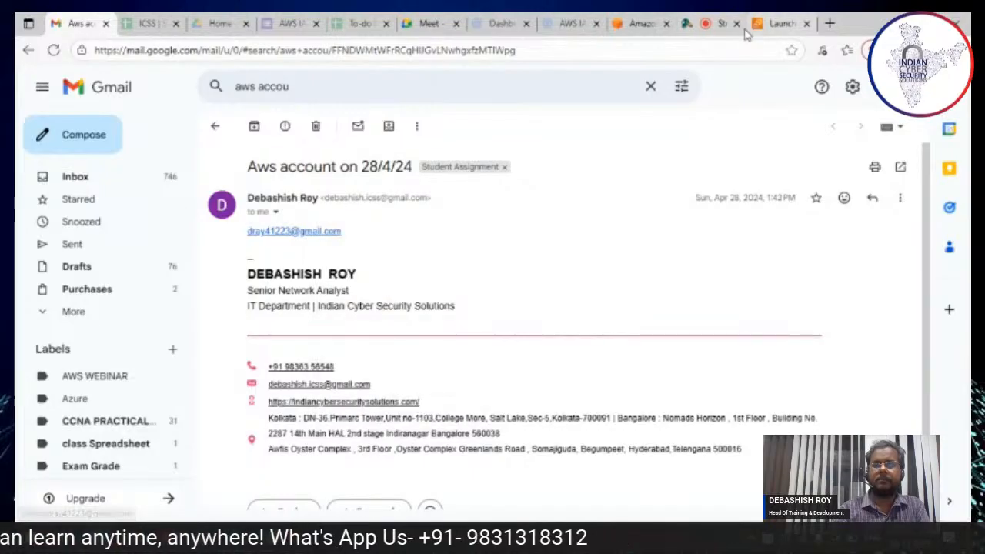
left_click(637, 28)
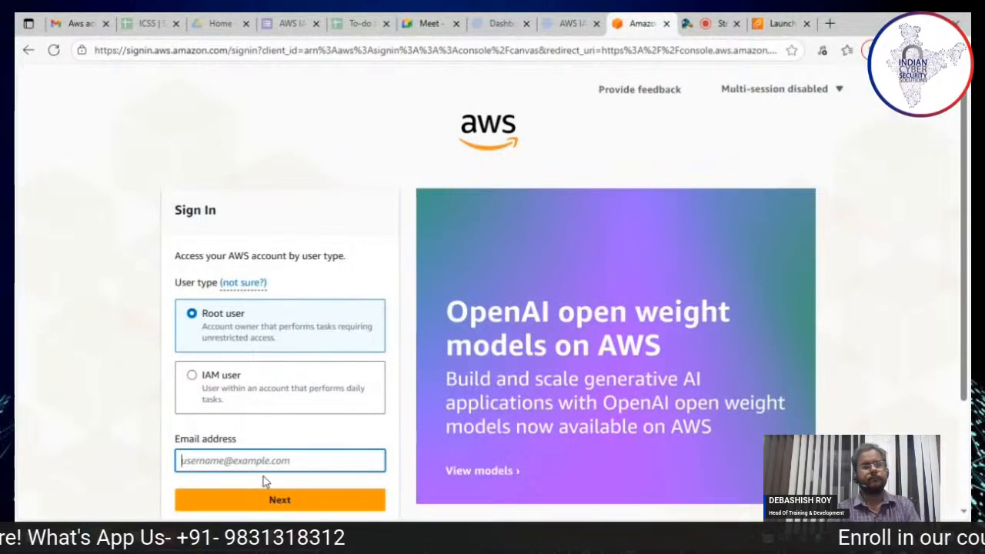
Paste the copied root e-mail, continue, and submit the account password.
key("ctrl+v")
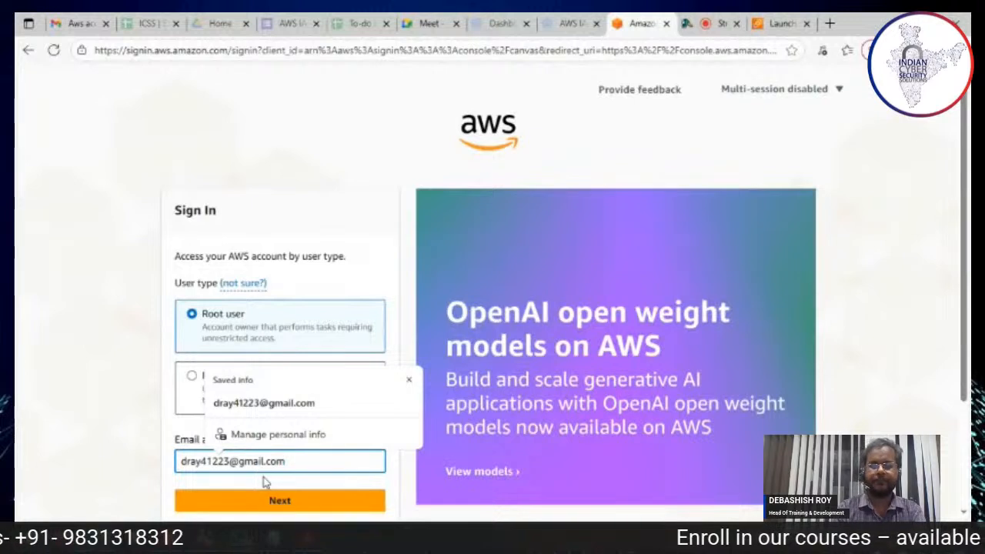
left_click(223, 502)
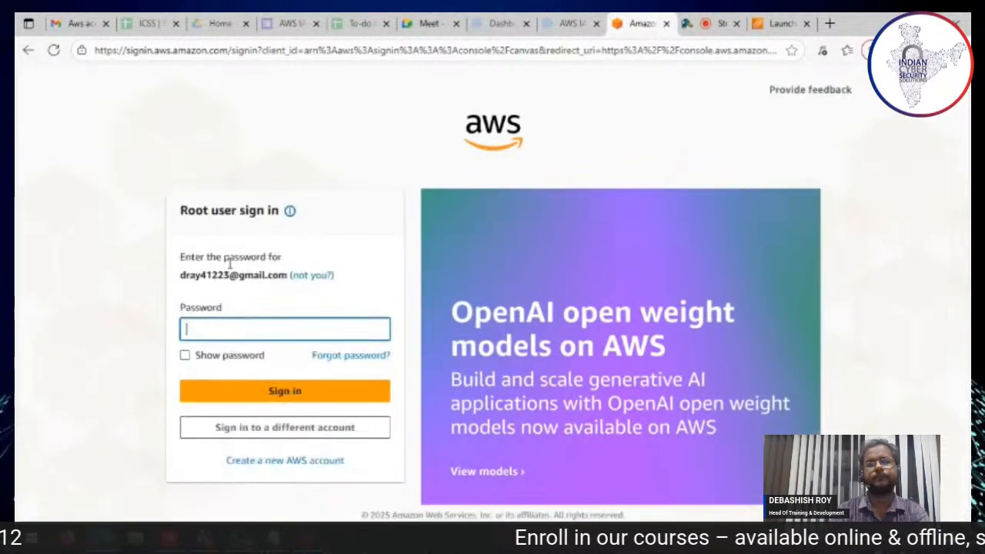
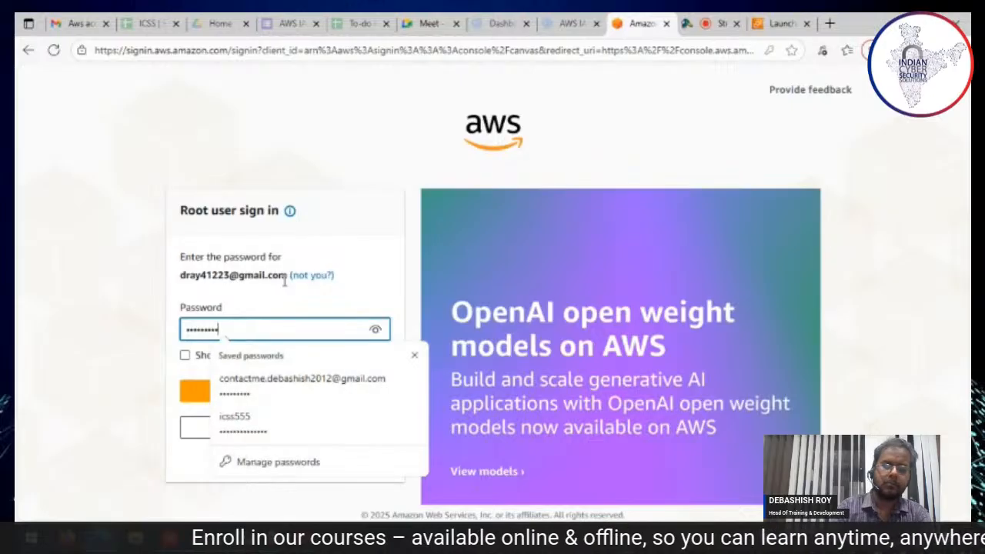
left_click(208, 399)
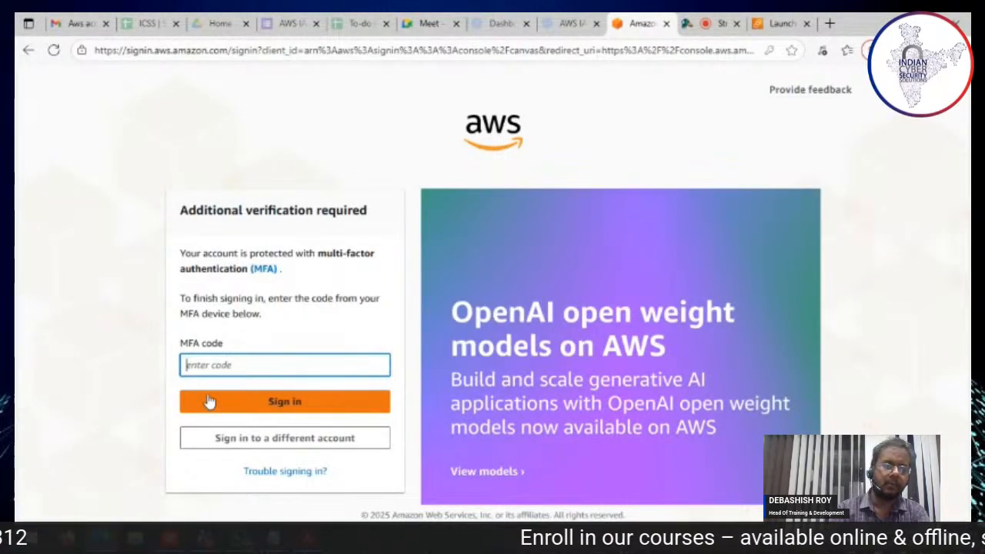
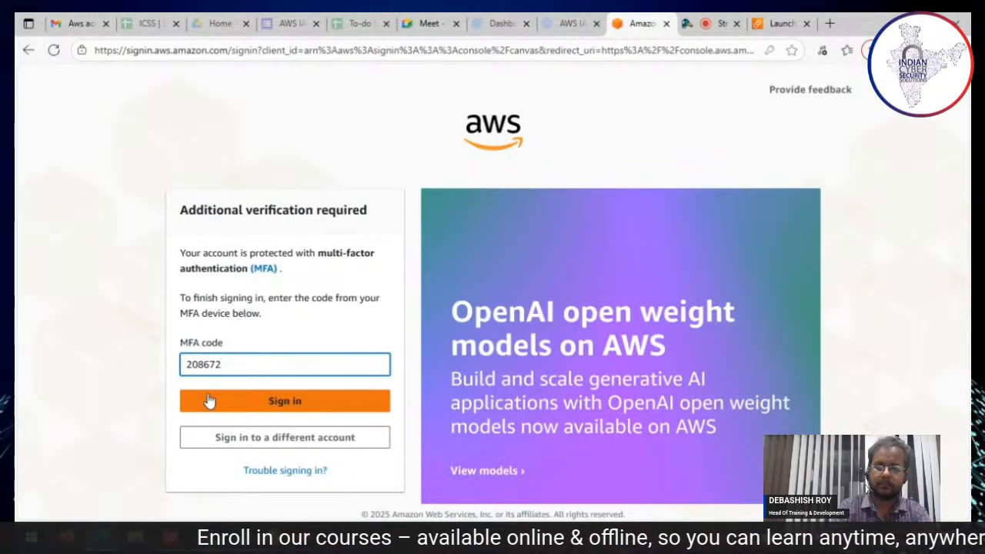
Enter the authenticator app's MFA code and complete the sign-in.
left_click(208, 400)
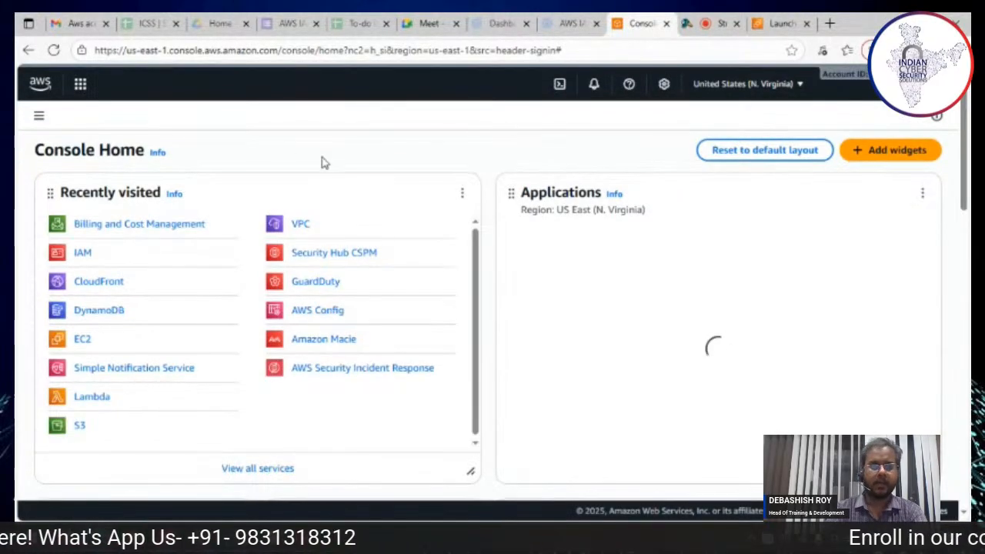
Open IAM from Recently visited, then reach the root credentials page via Manage access keys.
left_click(83, 253)
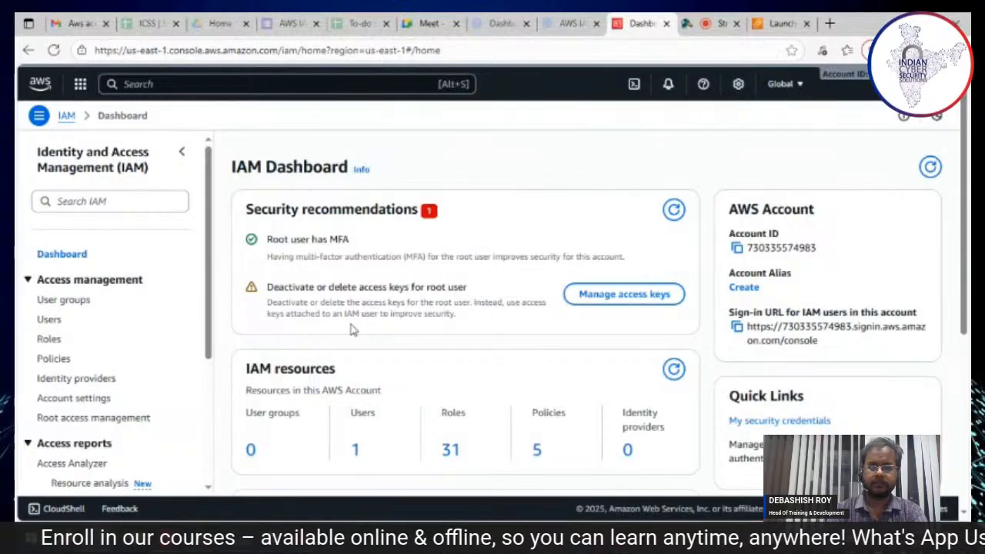
scroll(388, 329, "down", 4)
scroll(389, 329, "up", 4)
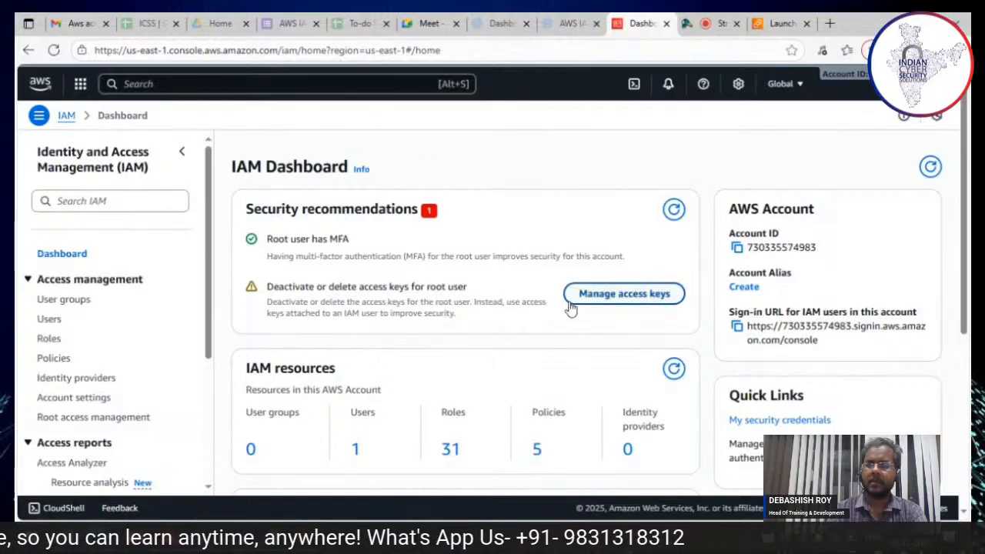
left_click(633, 300)
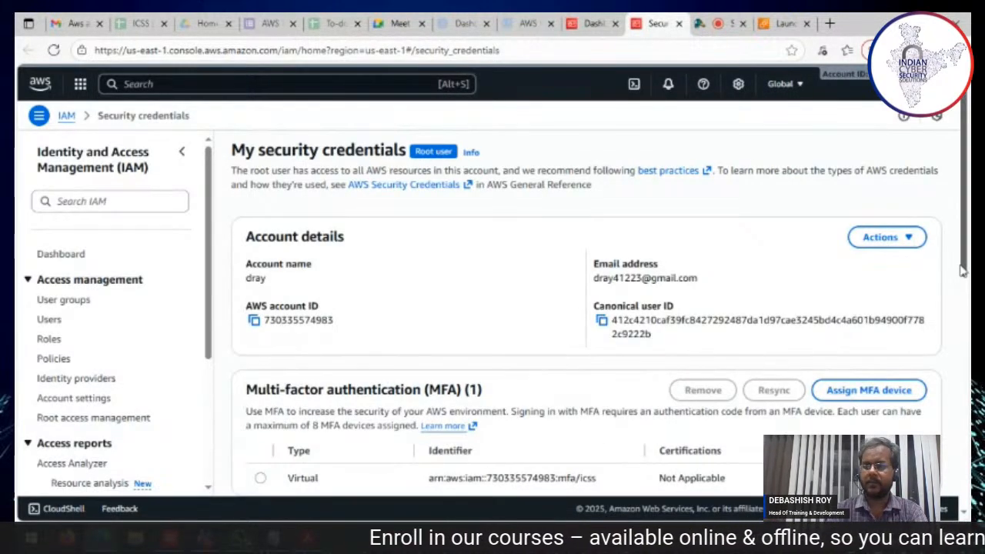
Scroll through the security credentials page, then open the empty IAM User groups list.
scroll(962, 301, "down", 1)
scroll(962, 302, "down", 2)
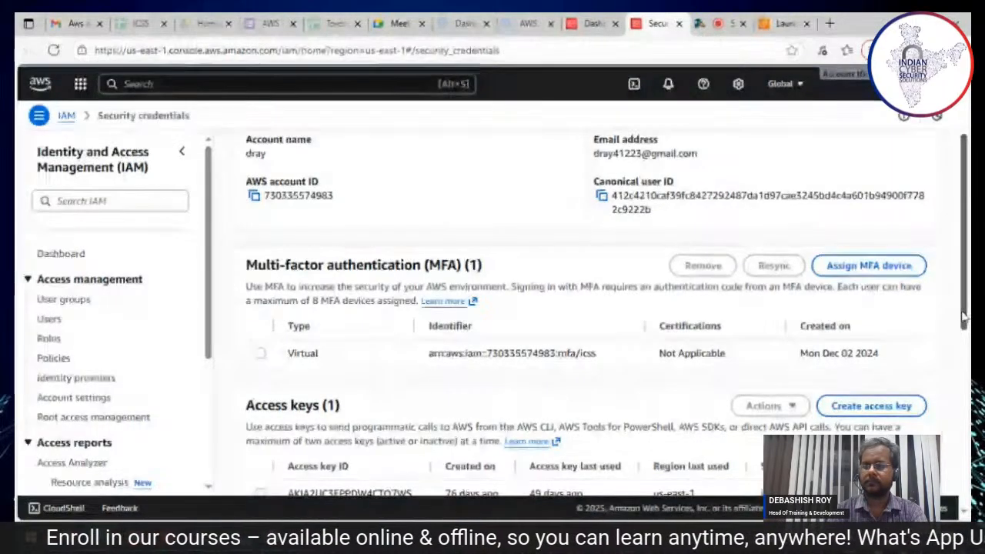
scroll(967, 303, "down", 2)
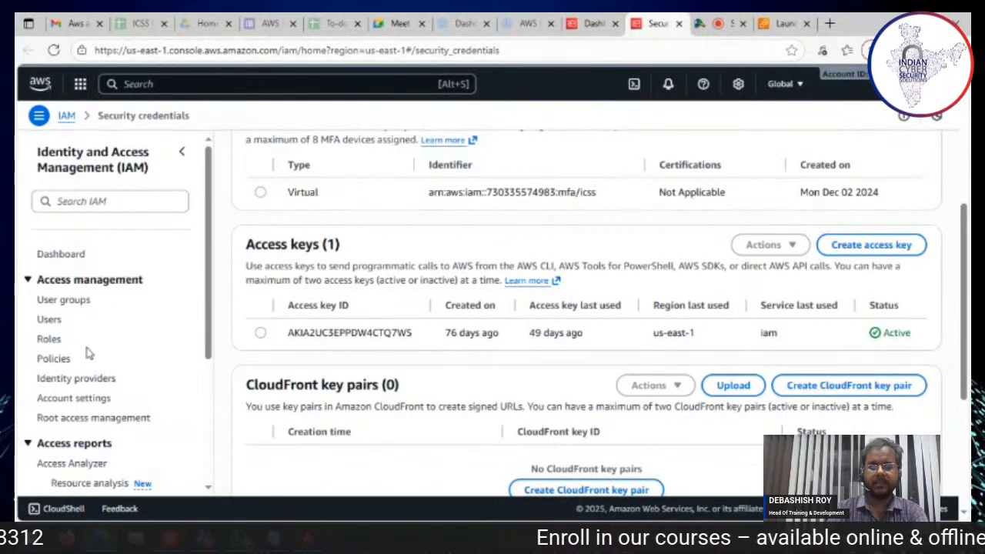
left_click(70, 301)
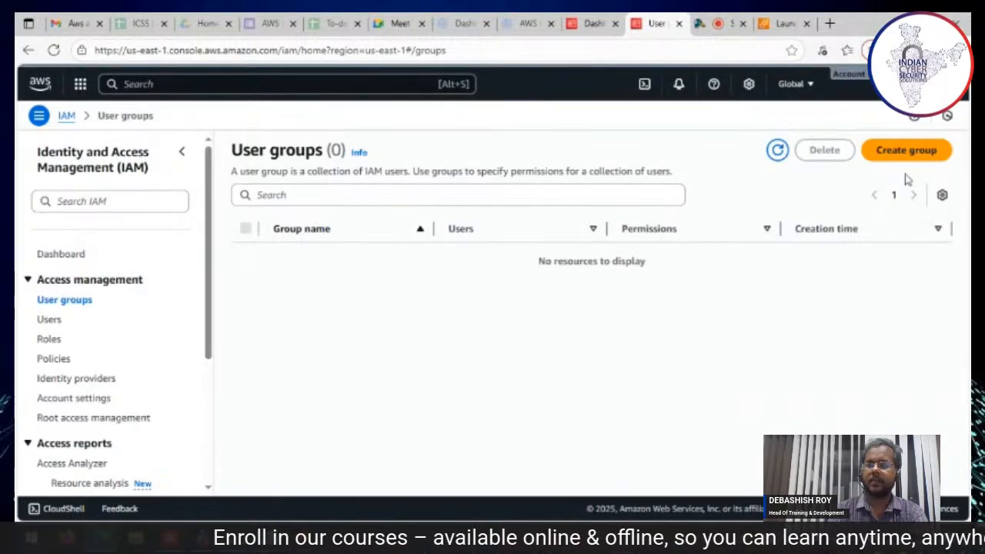
Begin a new user group named aws123 and tick user icss1234 to include it.
left_click(899, 151)
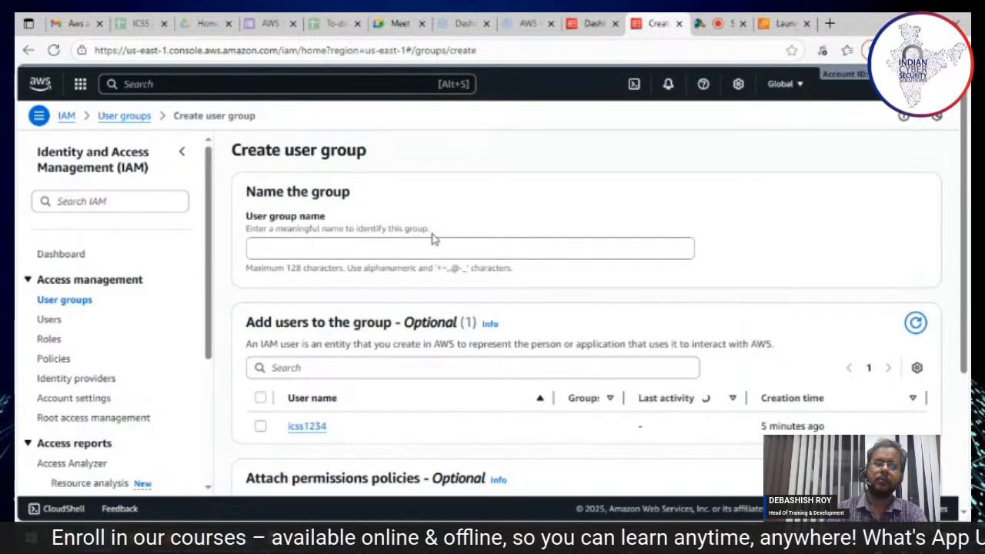
left_click(426, 254)
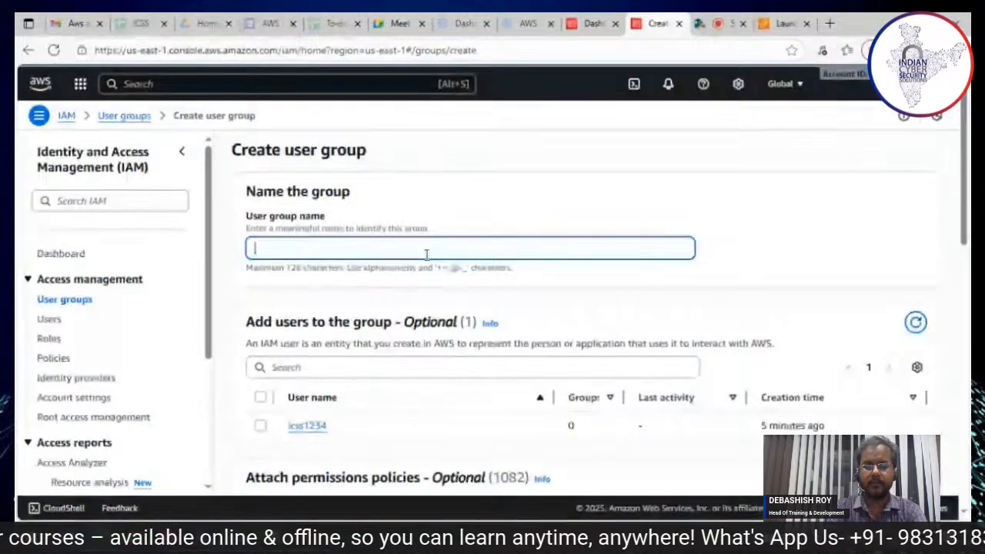
type("aws123")
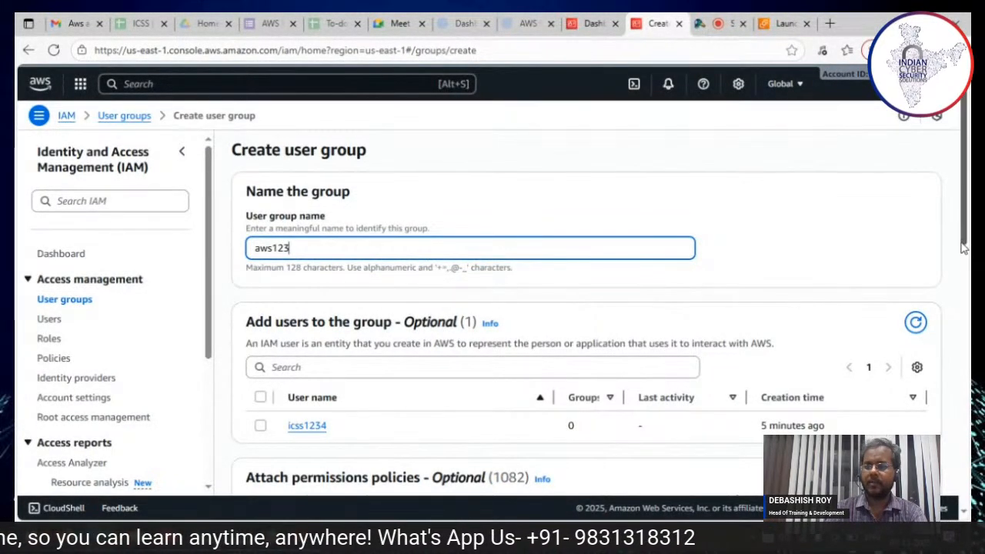
scroll(962, 267, "down", 1)
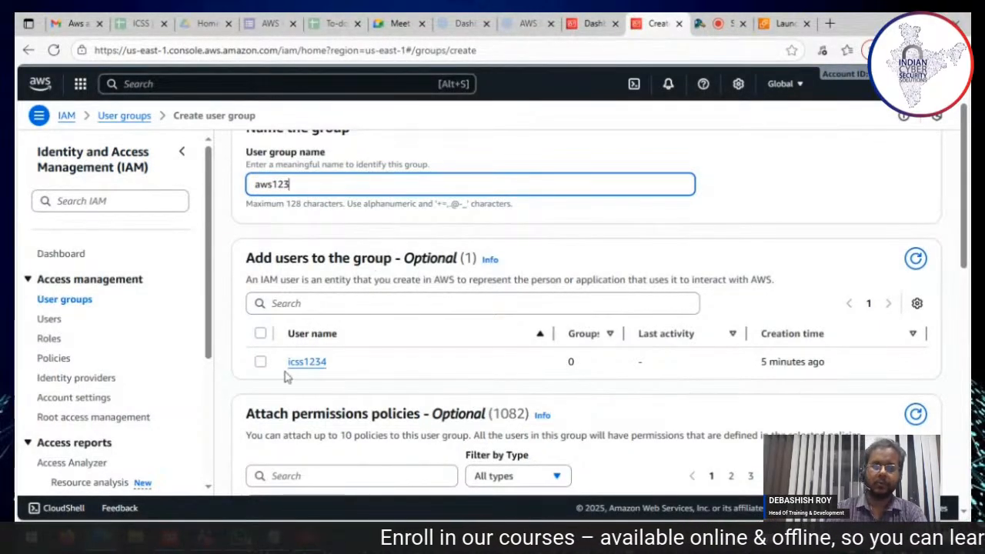
left_click(260, 361)
scroll(693, 400, "down", 10)
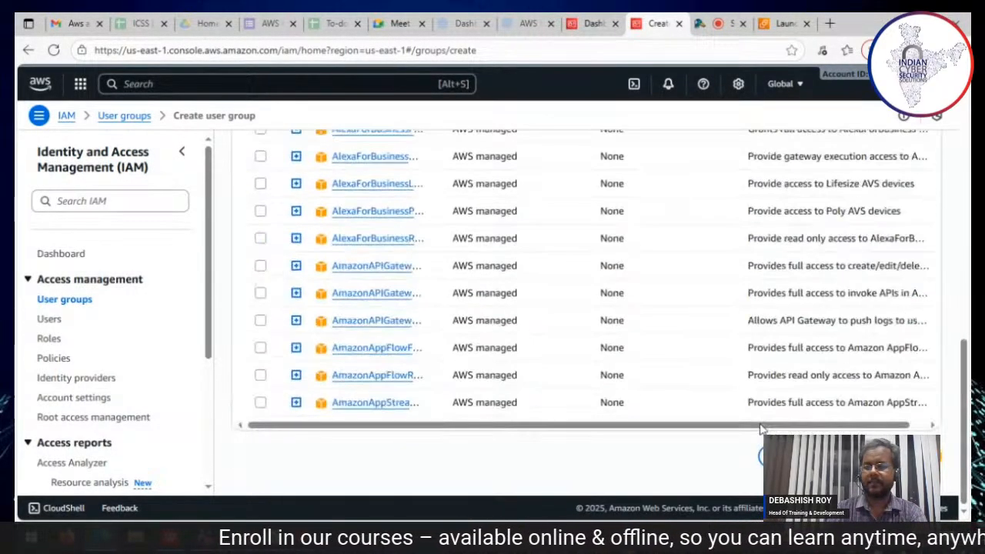
scroll(648, 378, "up", 6)
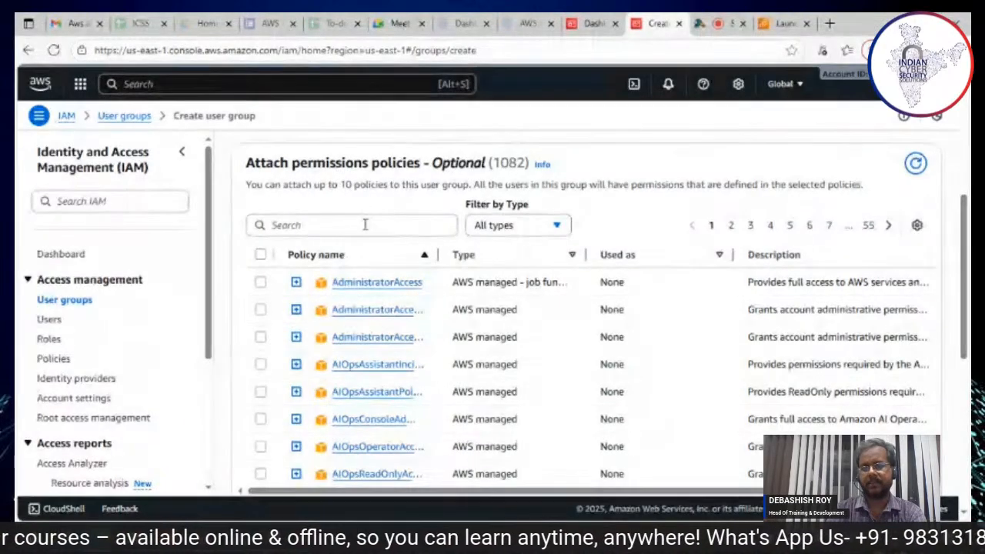
Attach the AmazonEC2ReadOnlyAccess and AmazonEC2FullAccess policies to the group.
left_click(365, 225)
type("ec")
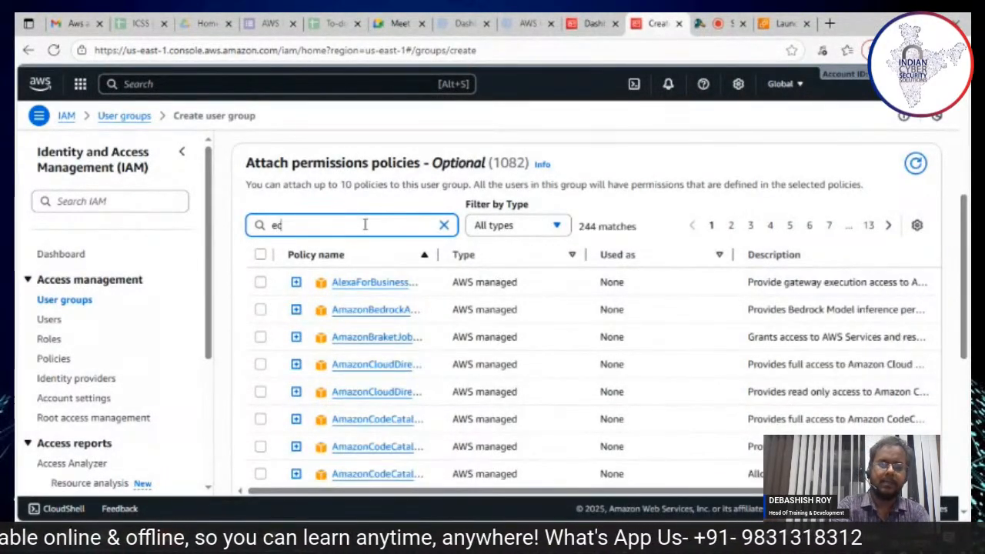
key("BackSpace")
key("BackSpace")
type("a")
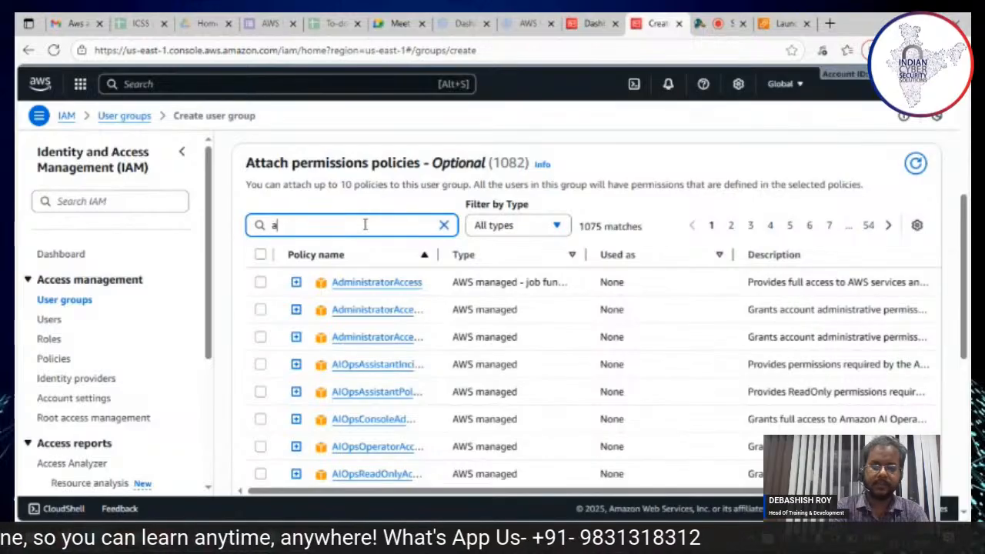
type("mazonec2")
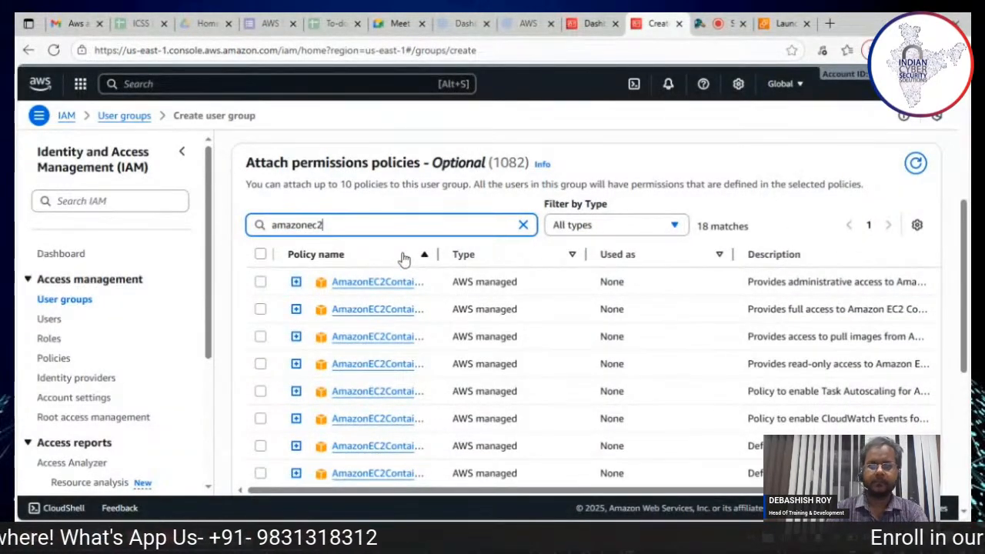
type("read")
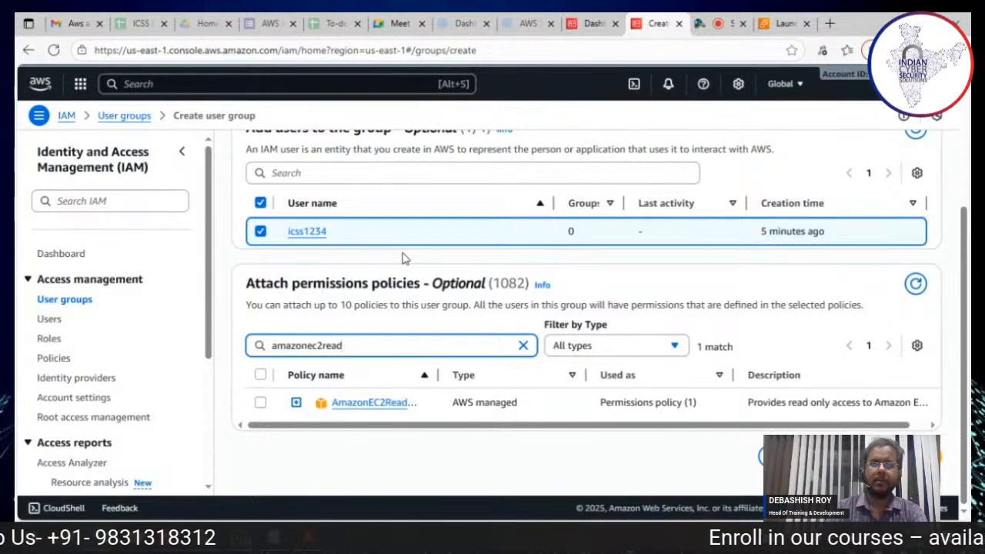
left_click(260, 402)
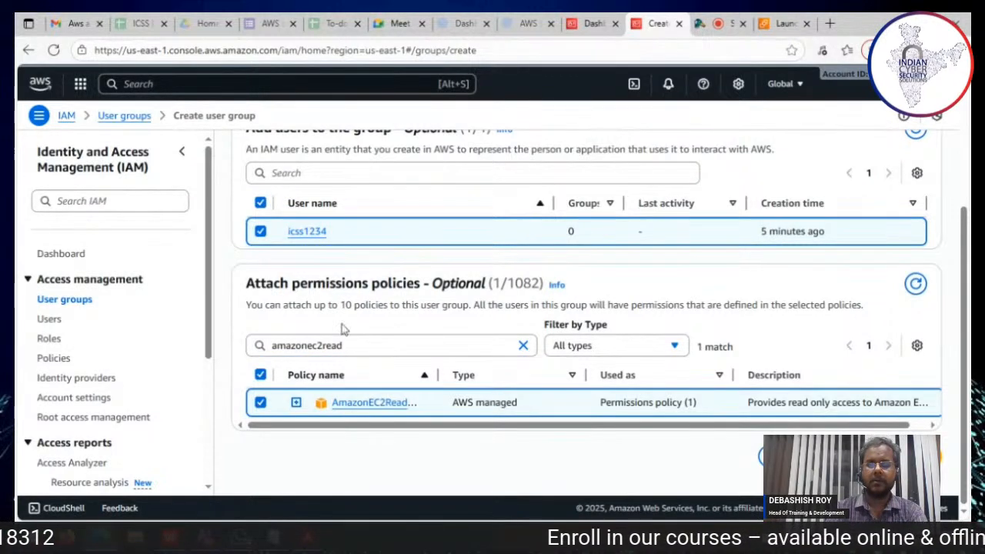
left_click(361, 350)
key("BackSpace")
key("BackSpace")
key("BackSpace")
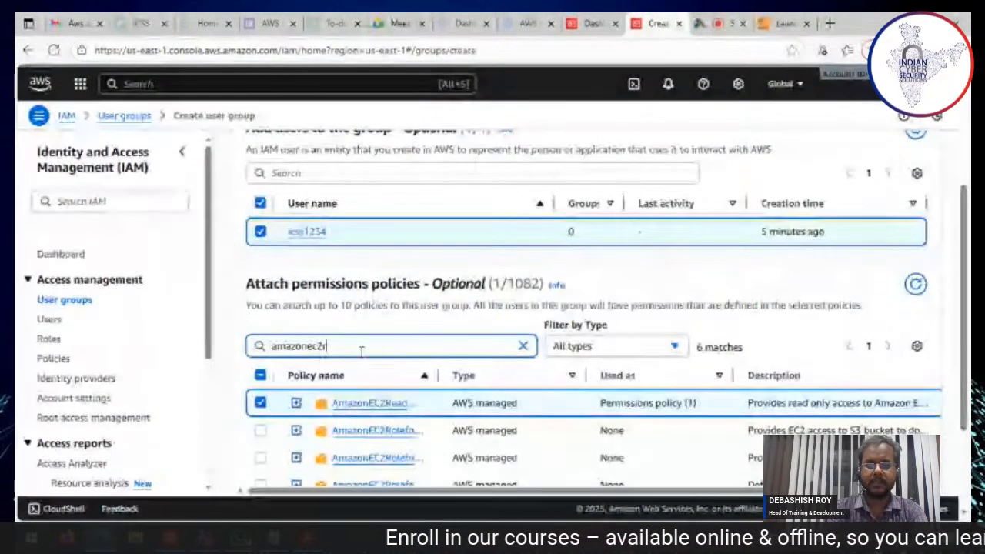
type("full")
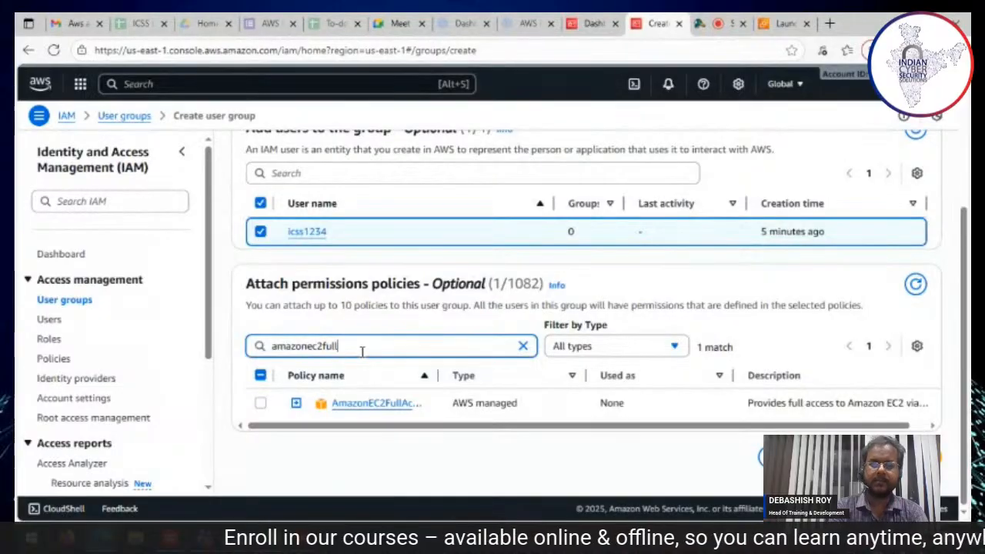
left_click(260, 402)
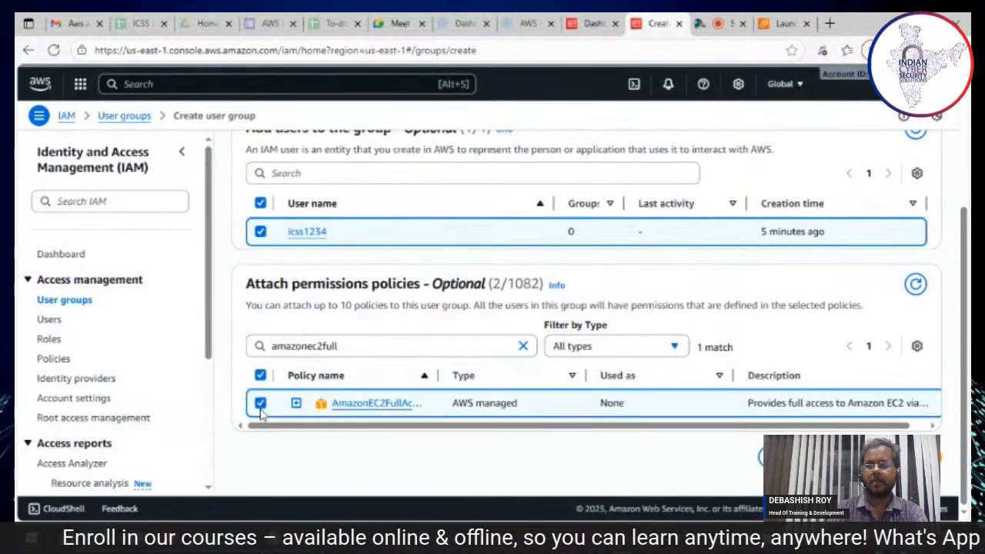
Create the aws123 group, select it in the list, and start another user group.
left_click(883, 457)
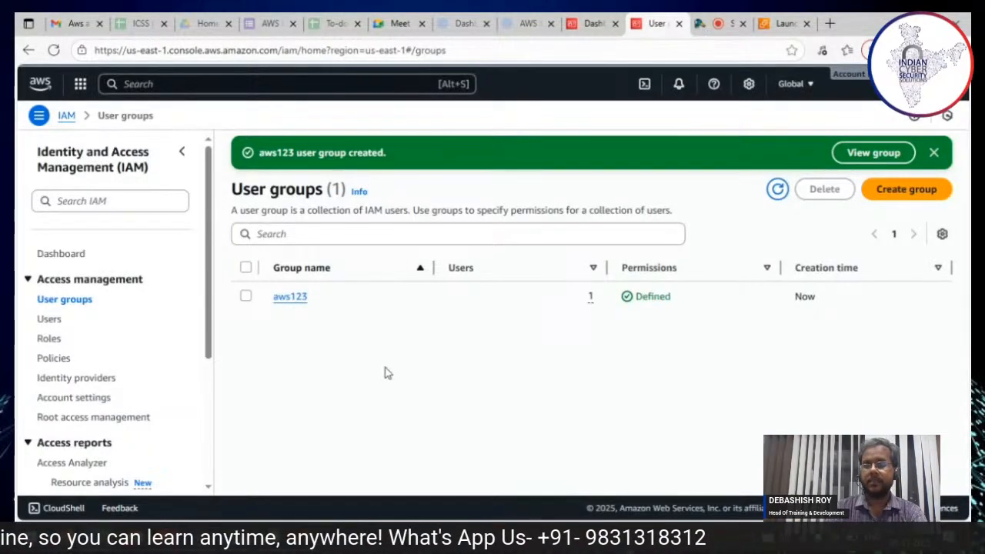
left_click(248, 298)
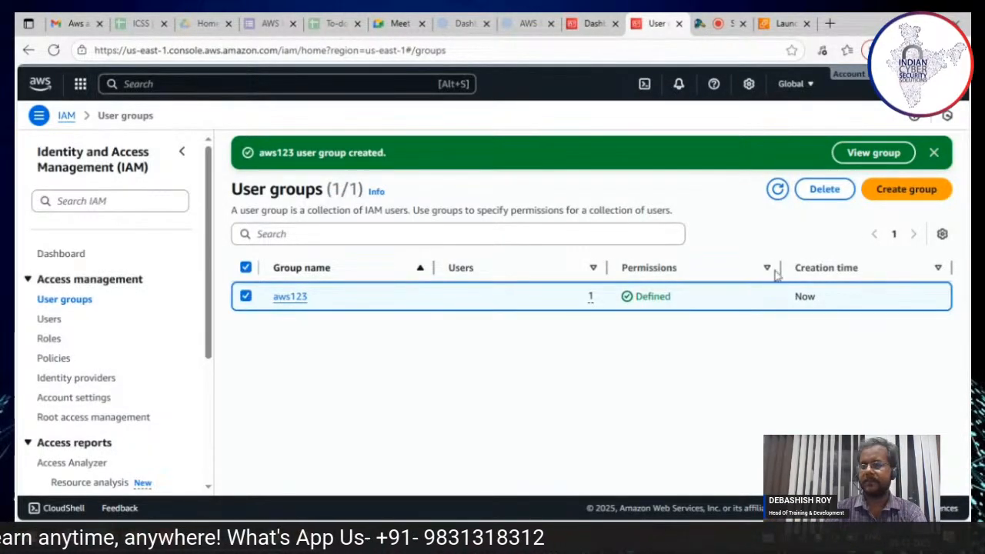
left_click(885, 189)
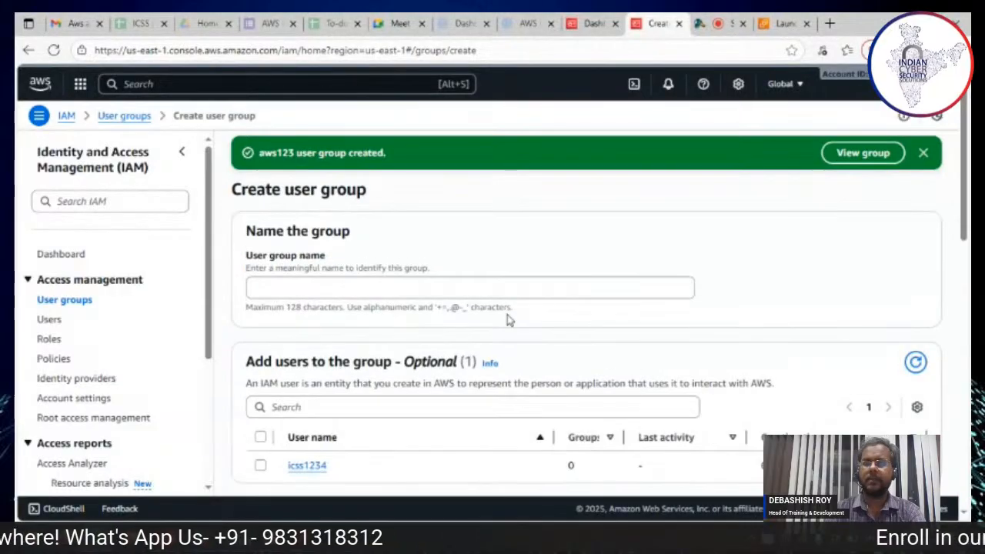
Name the second group icss12345, add user icss1234, and skip all permission policies.
scroll(607, 385, "down", 6)
scroll(373, 329, "up", 6)
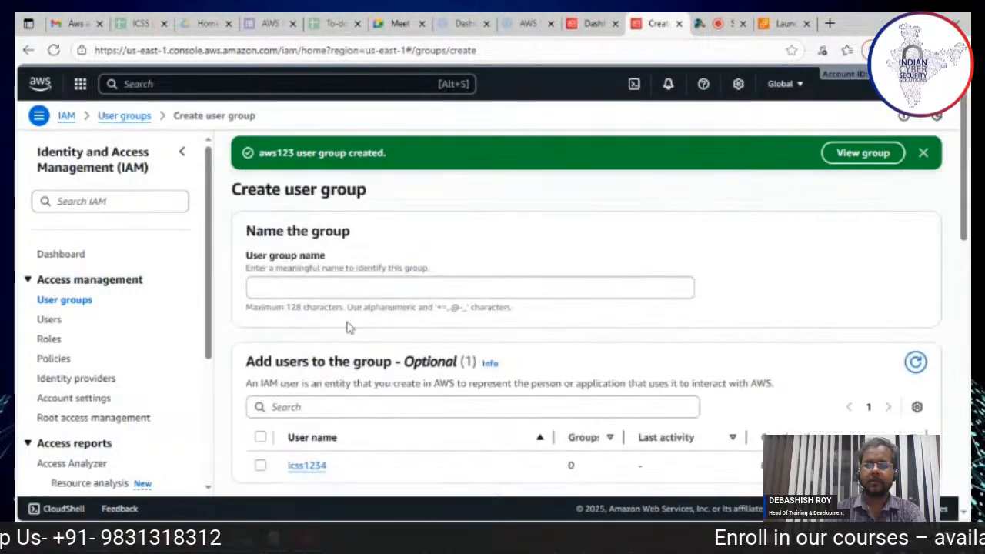
scroll(426, 354, "down", 6)
scroll(416, 346, "up", 6)
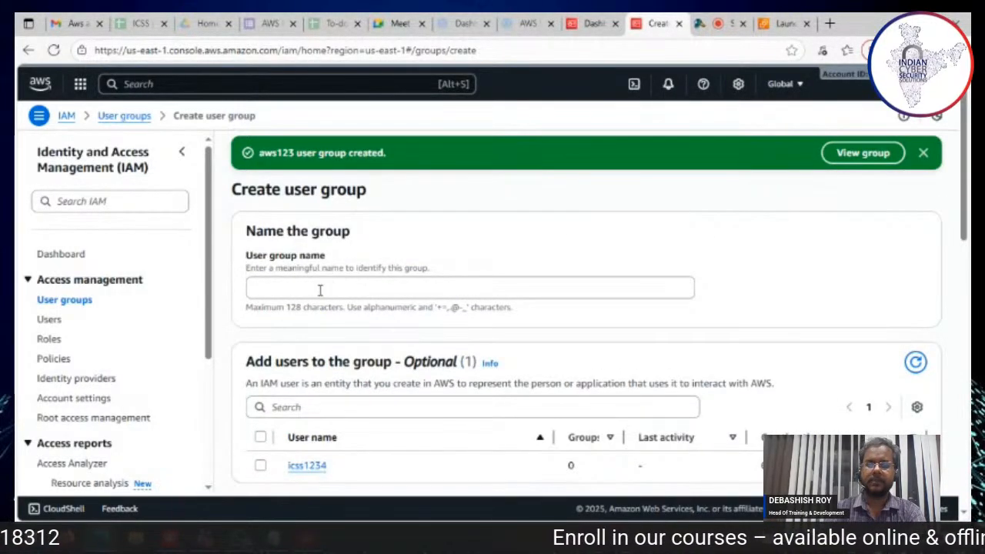
left_click(532, 289)
type("icss12345")
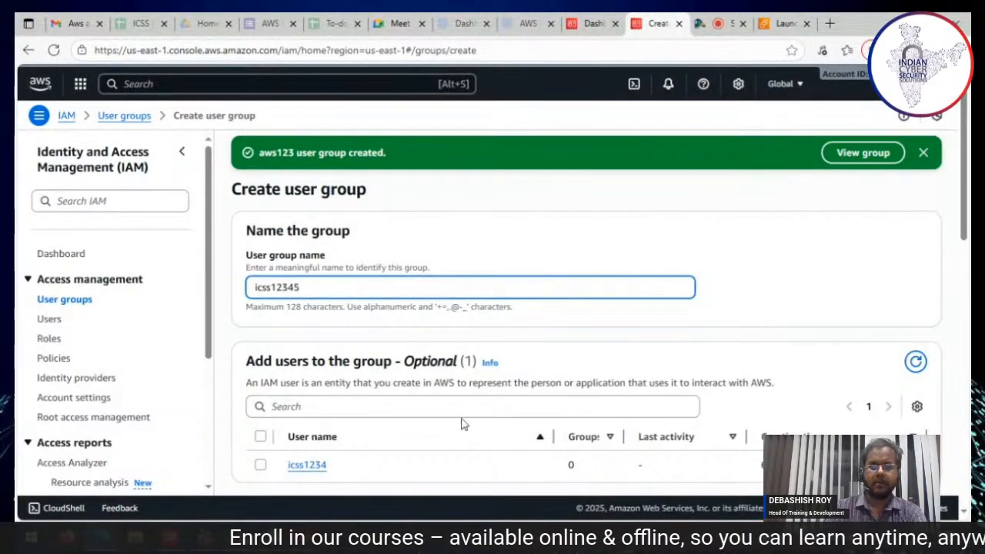
left_click(260, 465)
scroll(492, 392, "down", 6)
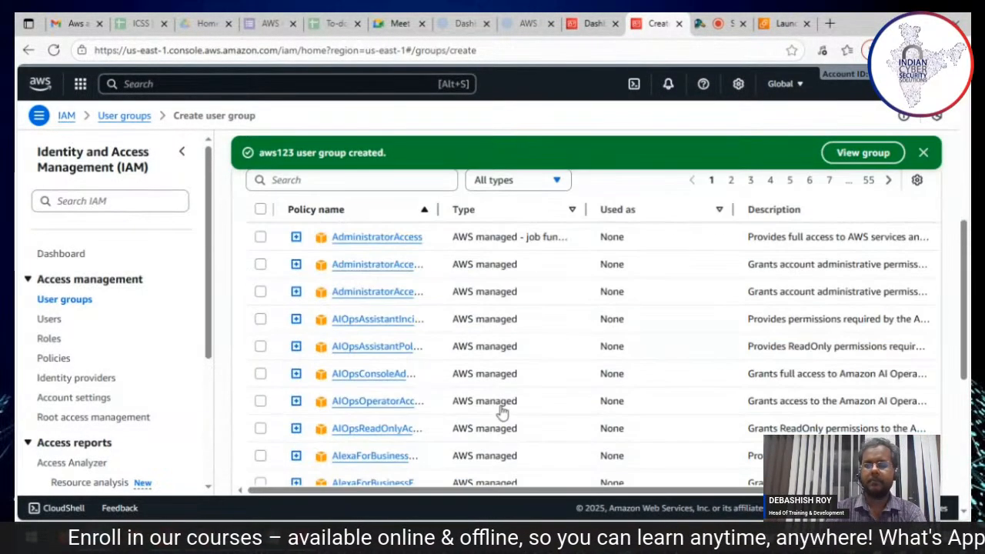
scroll(661, 373, "down", 5)
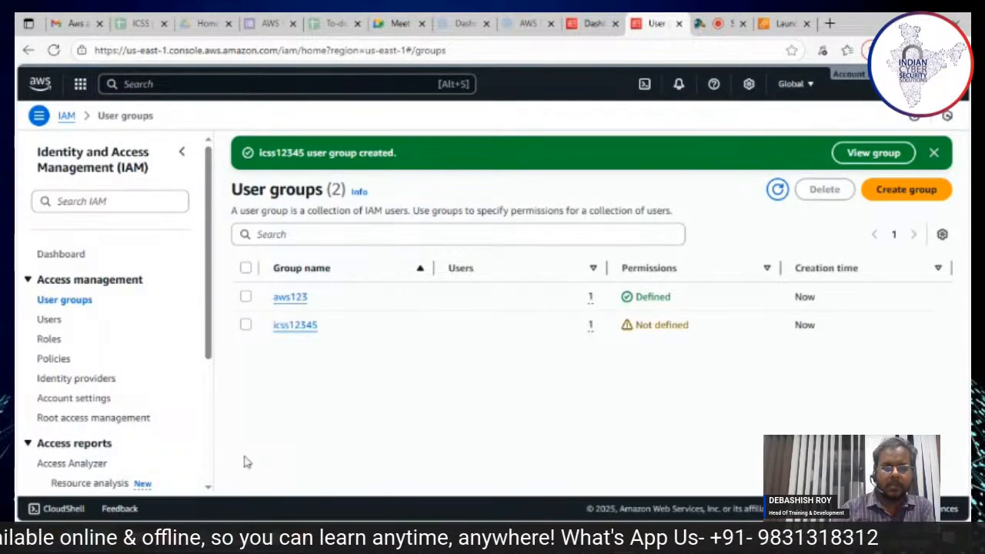
Switch from the IAM sidebar to the StreamYard studio tab for the 'AWS IAM Deep Dive' stream.
scroll(117, 324, "down", 3)
scroll(182, 386, "up", 3)
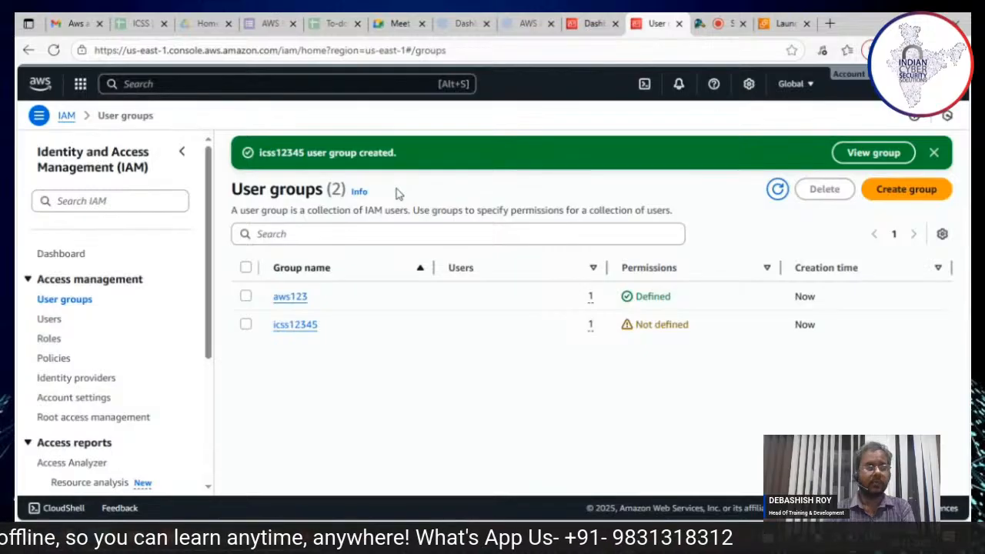
left_click(712, 24)
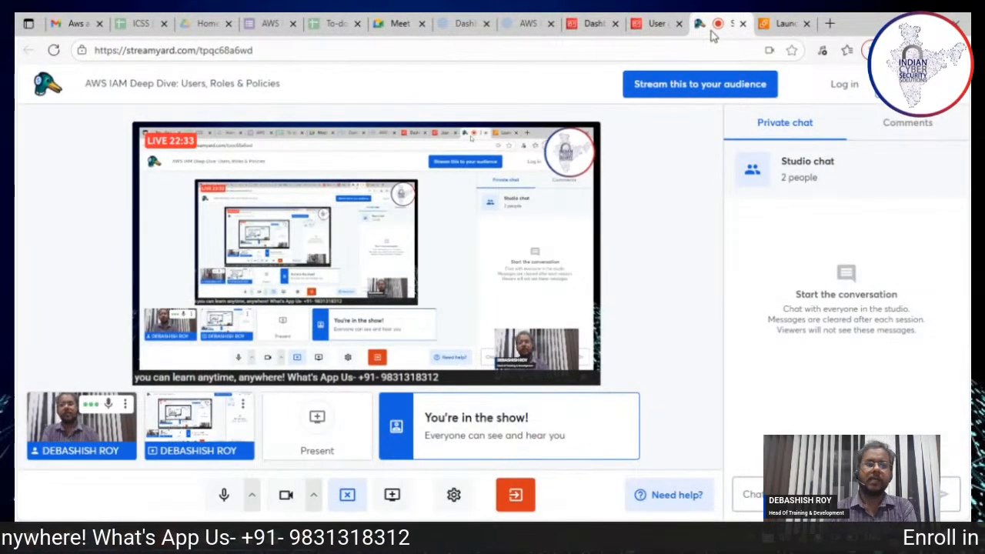